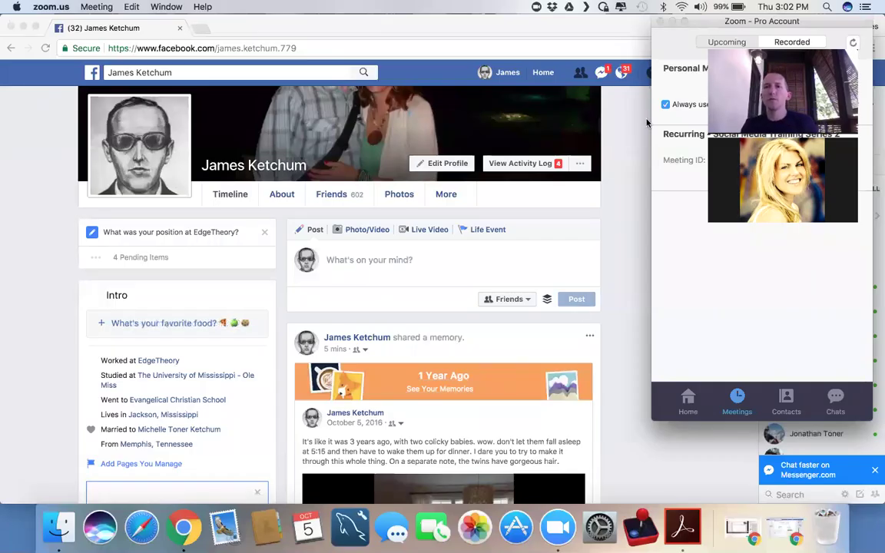
- Close the Zoom window, then find and open the Healthy Living Soundboard page on Facebook
{"action": "left_click", "coordinate": [660, 22]}
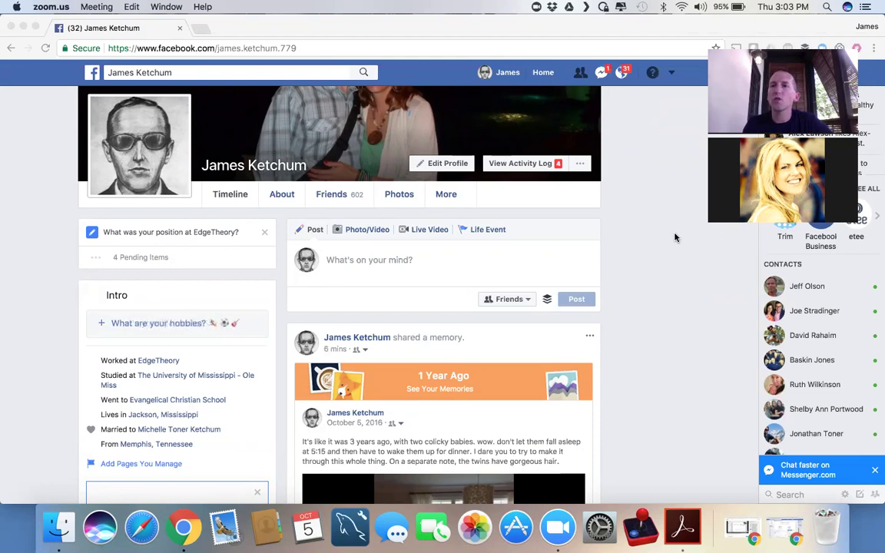
{"action": "left_click", "coordinate": [208, 74]}
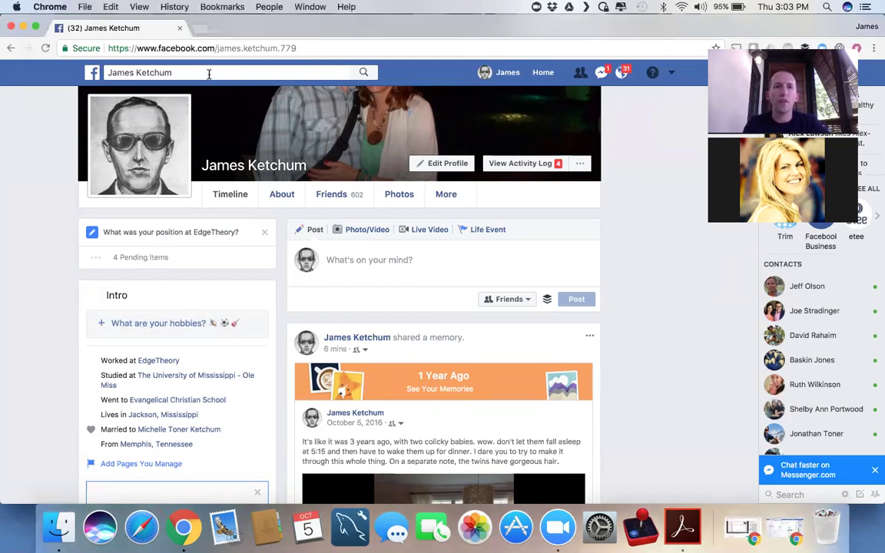
{"action": "type", "text": "heal"}
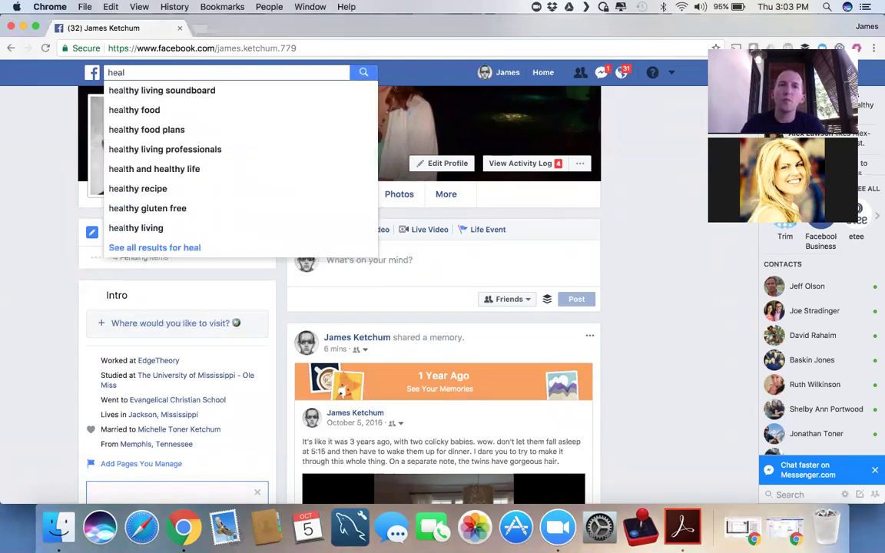
{"action": "left_click", "coordinate": [206, 93]}
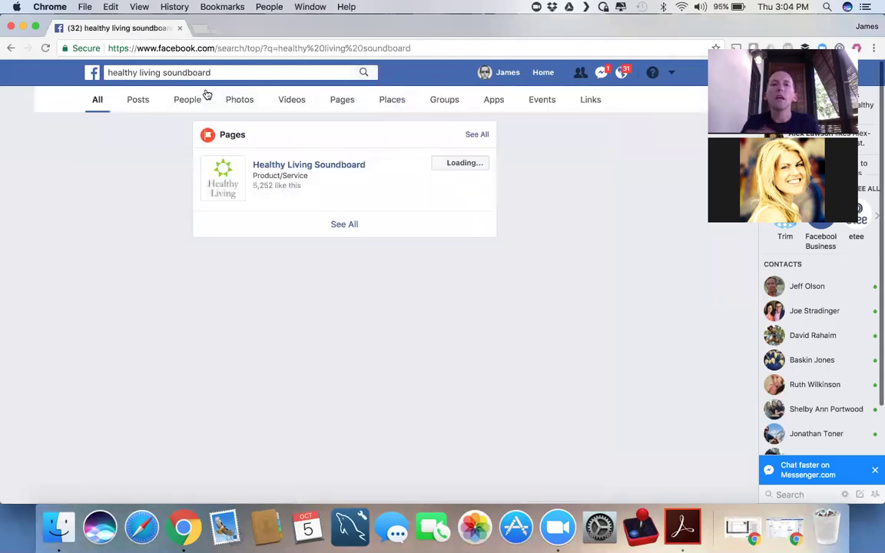
{"action": "left_click", "coordinate": [279, 166]}
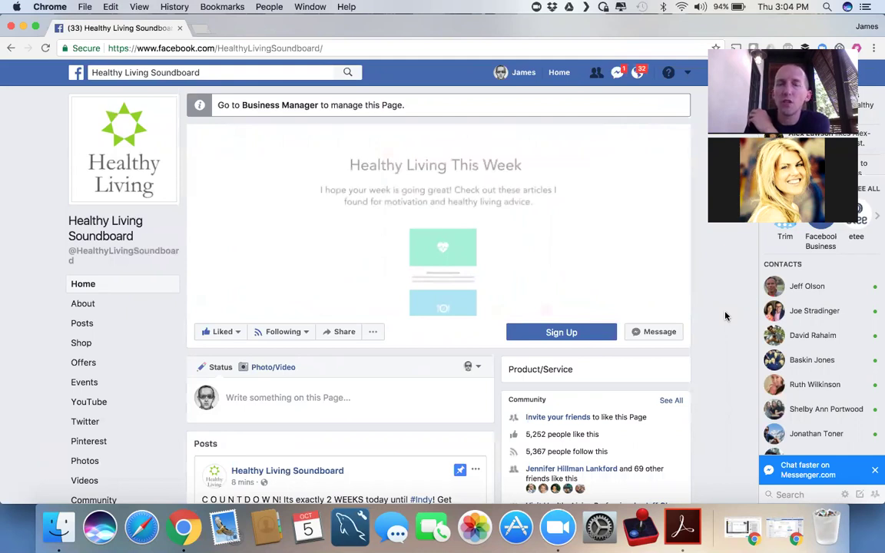
- Open the Healthy Living Soundboard page through the EdgeTheory Business Manager and close the leftover Business Manager tab
{"action": "left_click", "coordinate": [688, 75]}
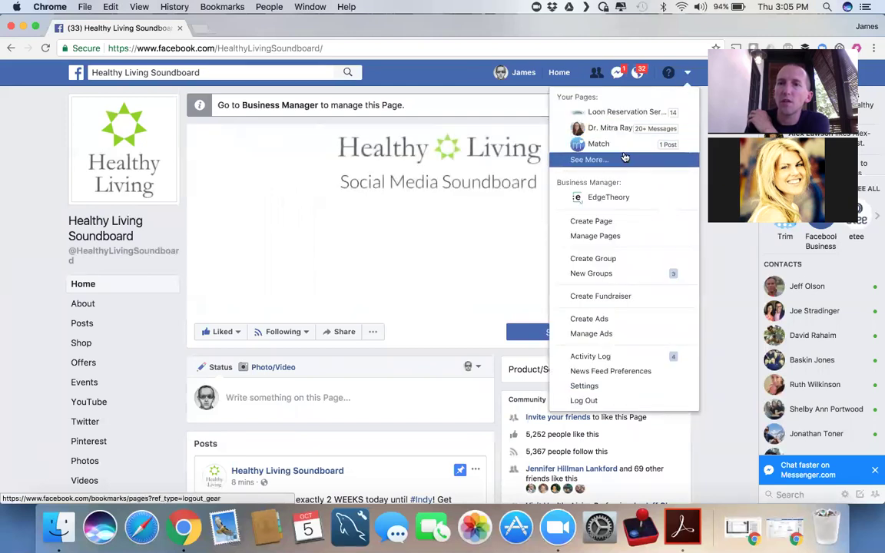
{"action": "left_click", "coordinate": [612, 197]}
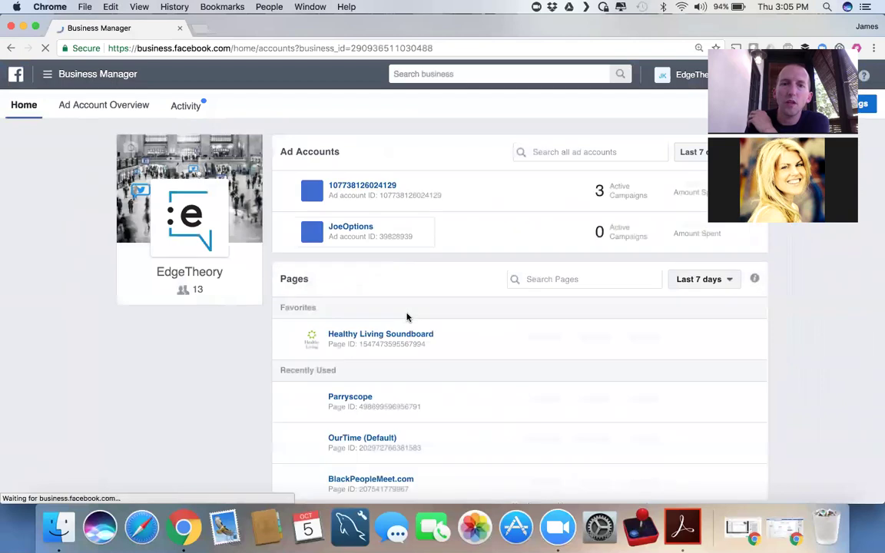
{"action": "left_click", "coordinate": [386, 337]}
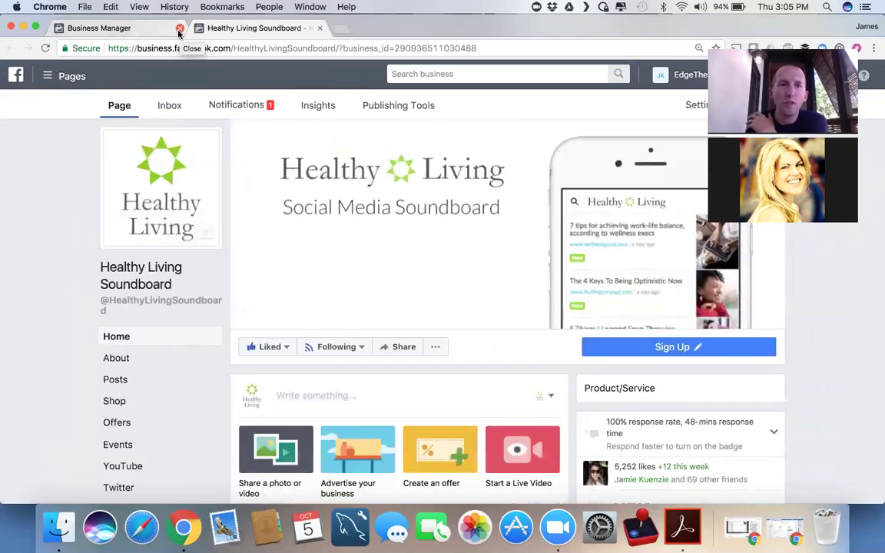
{"action": "left_click", "coordinate": [179, 30]}
- Examine the page's creation options, drafts, scheduled posts, weekly statistics and community information
{"action": "scroll", "coordinate": [49, 249], "scroll_direction": "down", "scroll_amount": 2}
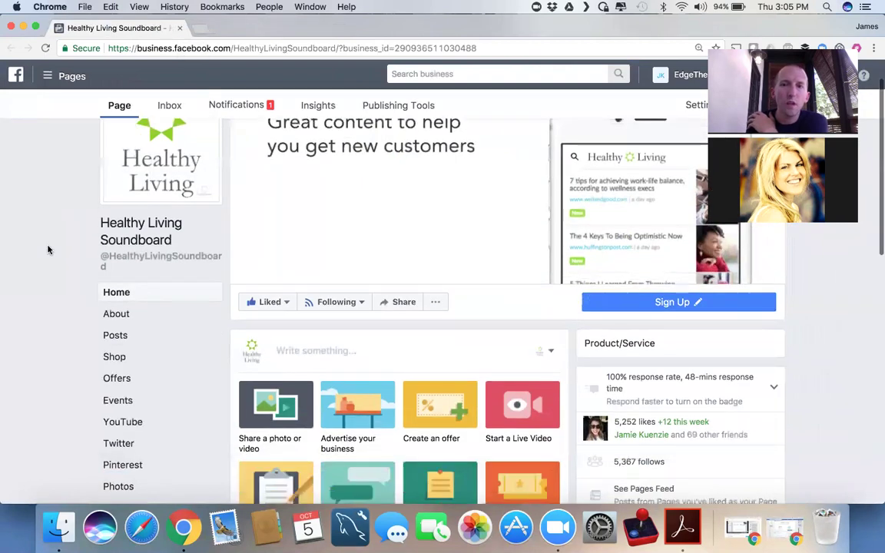
{"action": "scroll", "coordinate": [49, 249], "scroll_direction": "down", "scroll_amount": 5}
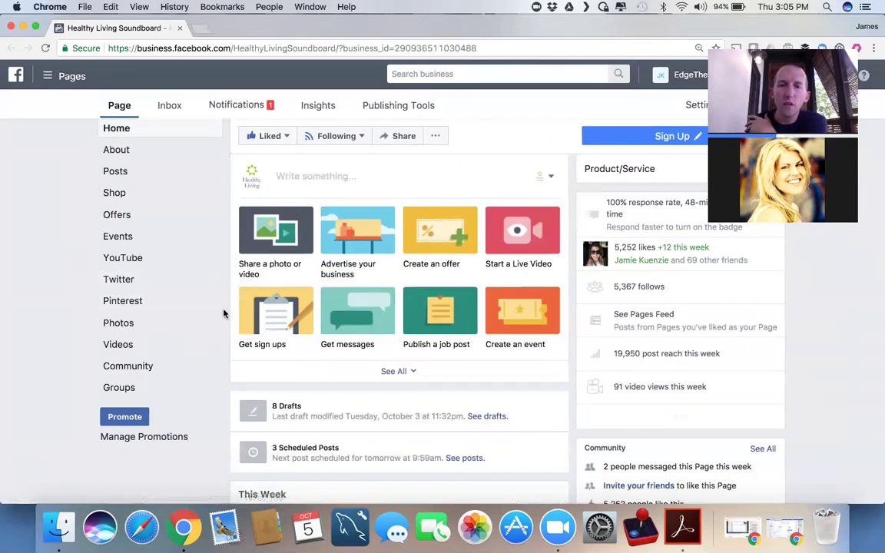
{"action": "scroll", "coordinate": [224, 314], "scroll_direction": "down", "scroll_amount": 1}
{"action": "scroll", "coordinate": [223, 313], "scroll_direction": "down", "scroll_amount": 5}
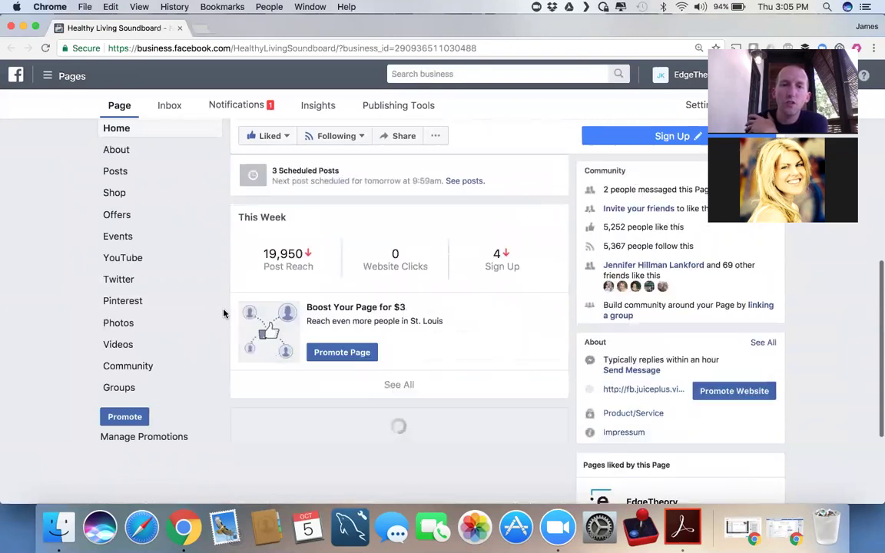
{"action": "scroll", "coordinate": [224, 314], "scroll_direction": "down", "scroll_amount": 1}
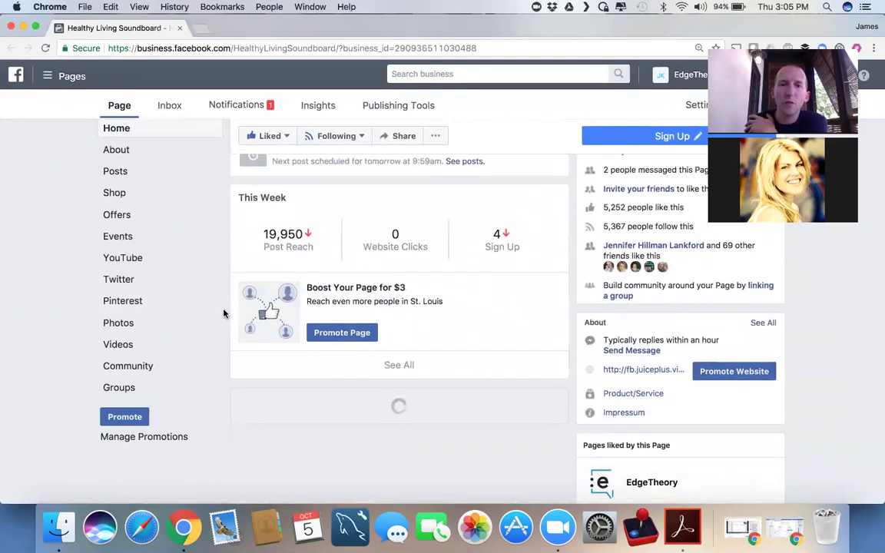
{"action": "scroll", "coordinate": [223, 313], "scroll_direction": "down", "scroll_amount": 1}
{"action": "scroll", "coordinate": [224, 314], "scroll_direction": "down", "scroll_amount": 2}
{"action": "scroll", "coordinate": [223, 313], "scroll_direction": "down", "scroll_amount": 1}
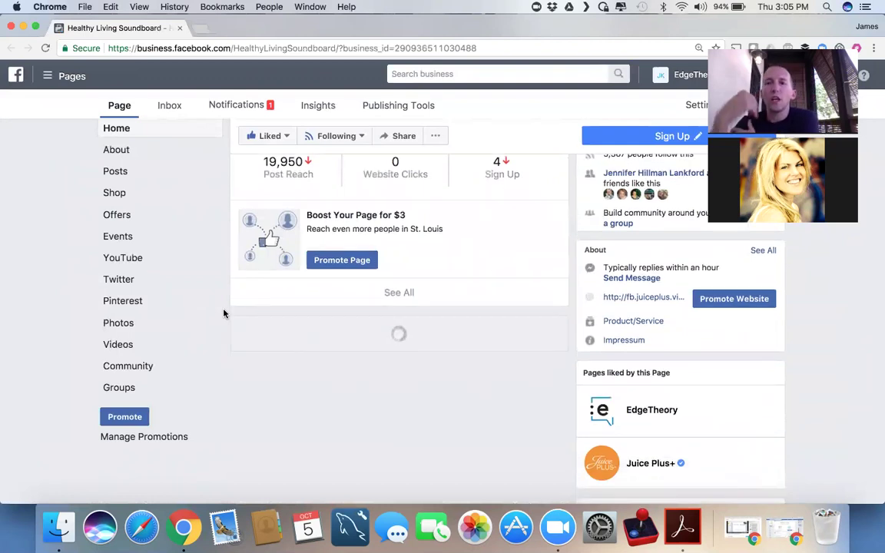
{"action": "scroll", "coordinate": [224, 313], "scroll_direction": "up", "scroll_amount": 5}
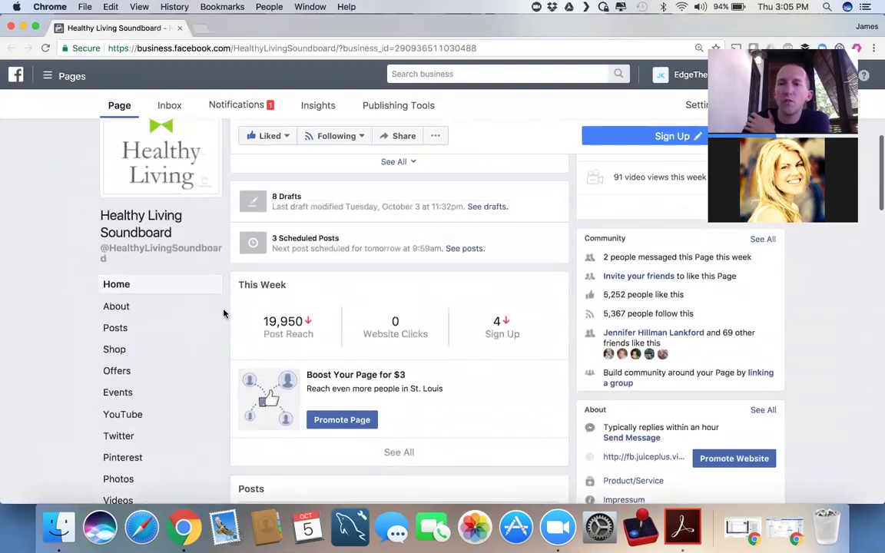
{"action": "scroll", "coordinate": [223, 314], "scroll_direction": "up", "scroll_amount": 5}
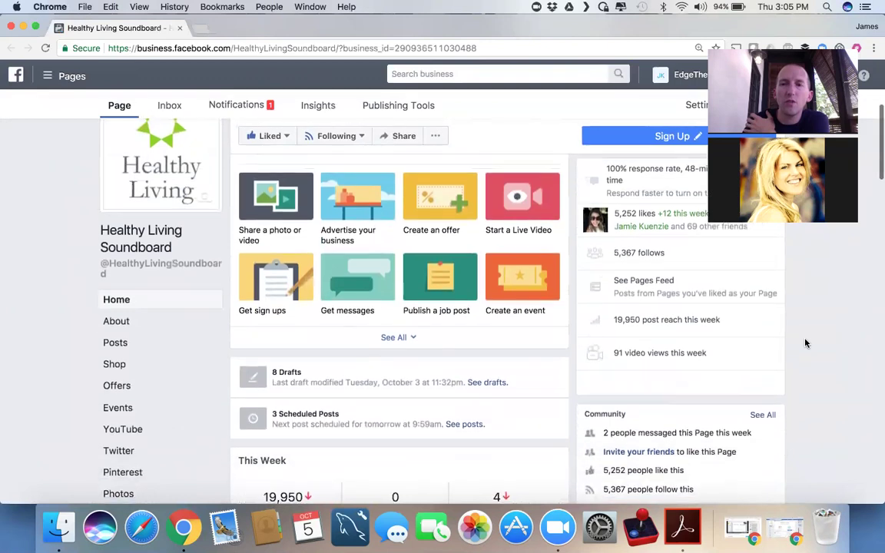
{"action": "scroll", "coordinate": [805, 344], "scroll_direction": "down", "scroll_amount": 4}
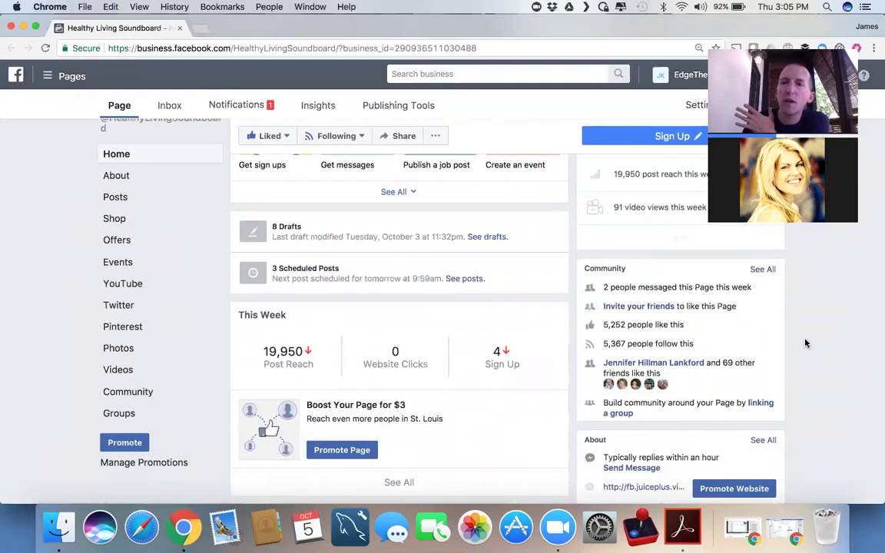
- Examine the page's recent posts, shop plans and the Social Media Training event under Upcoming Events
{"action": "scroll", "coordinate": [805, 343], "scroll_direction": "down", "scroll_amount": 7}
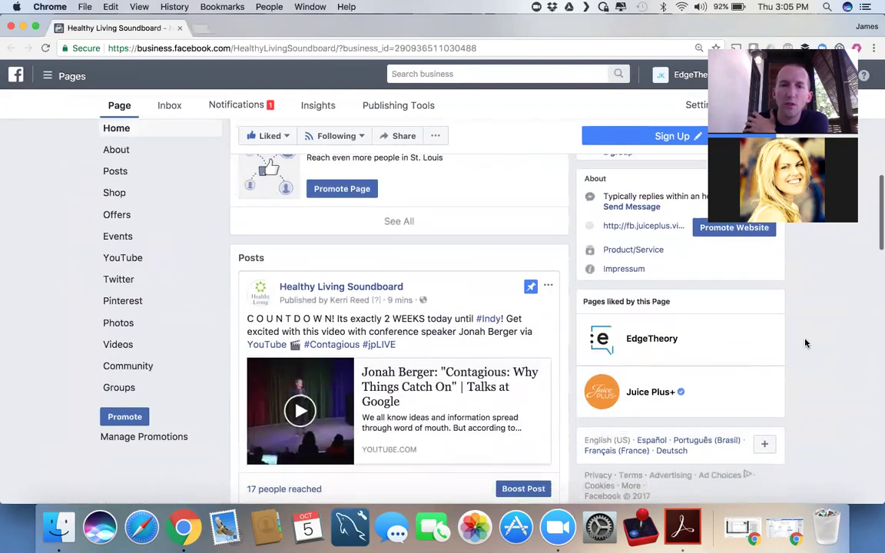
{"action": "scroll", "coordinate": [805, 344], "scroll_direction": "down", "scroll_amount": 3}
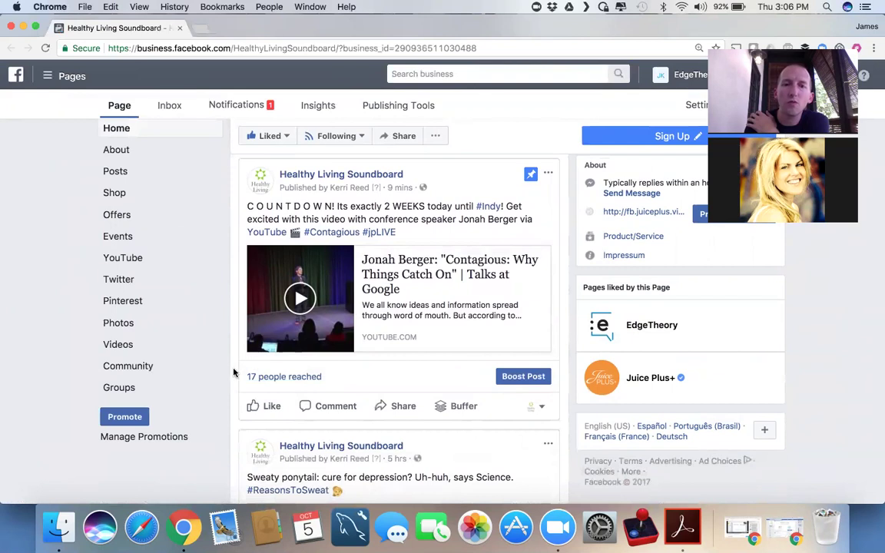
{"action": "scroll", "coordinate": [233, 372], "scroll_direction": "down", "scroll_amount": 1}
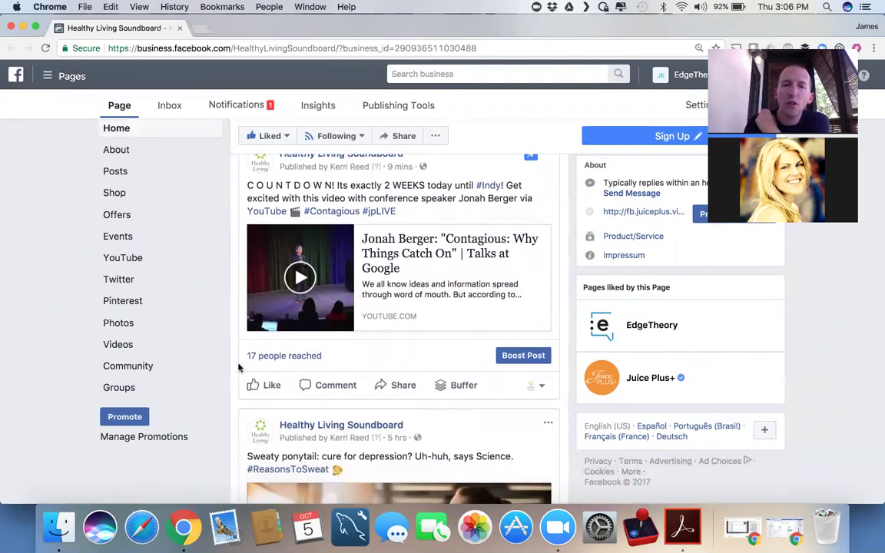
{"action": "scroll", "coordinate": [225, 377], "scroll_direction": "down", "scroll_amount": 10}
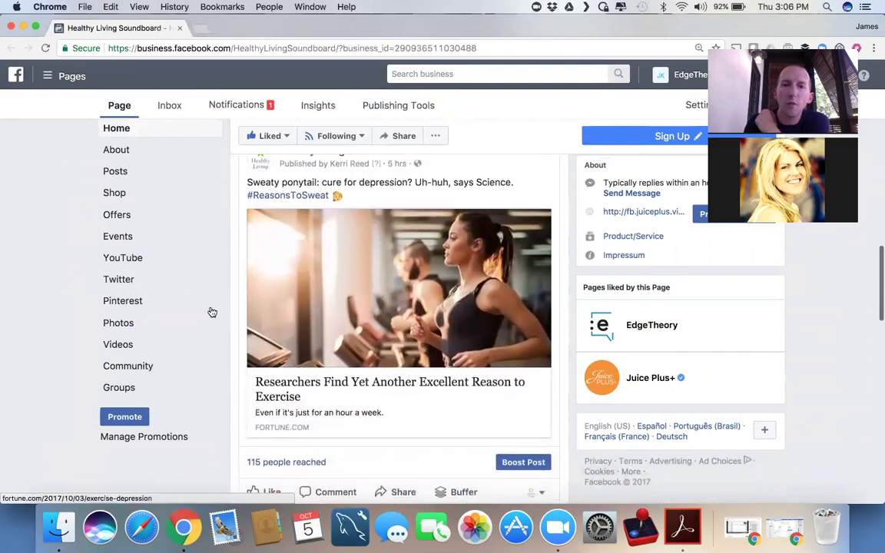
{"action": "scroll", "coordinate": [212, 312], "scroll_direction": "down", "scroll_amount": 1}
{"action": "scroll", "coordinate": [212, 312], "scroll_direction": "down", "scroll_amount": 4}
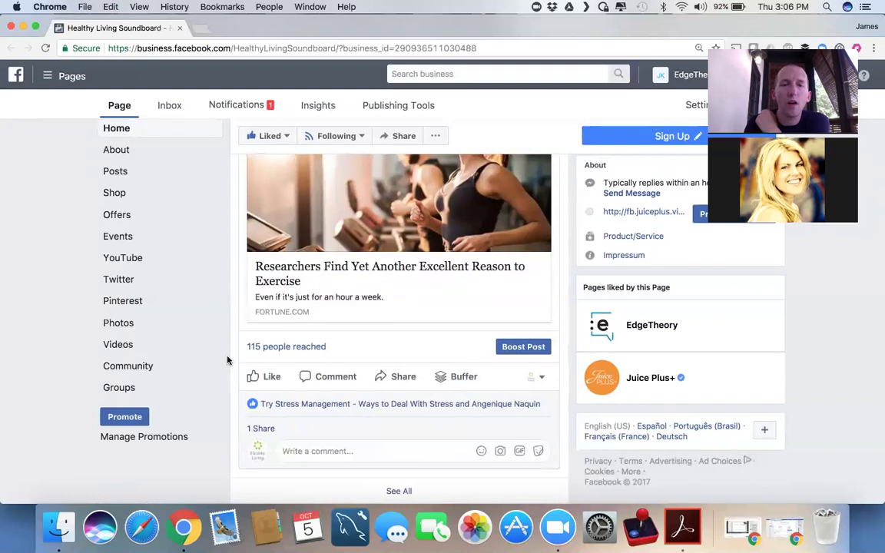
{"action": "scroll", "coordinate": [232, 368], "scroll_direction": "down", "scroll_amount": 10}
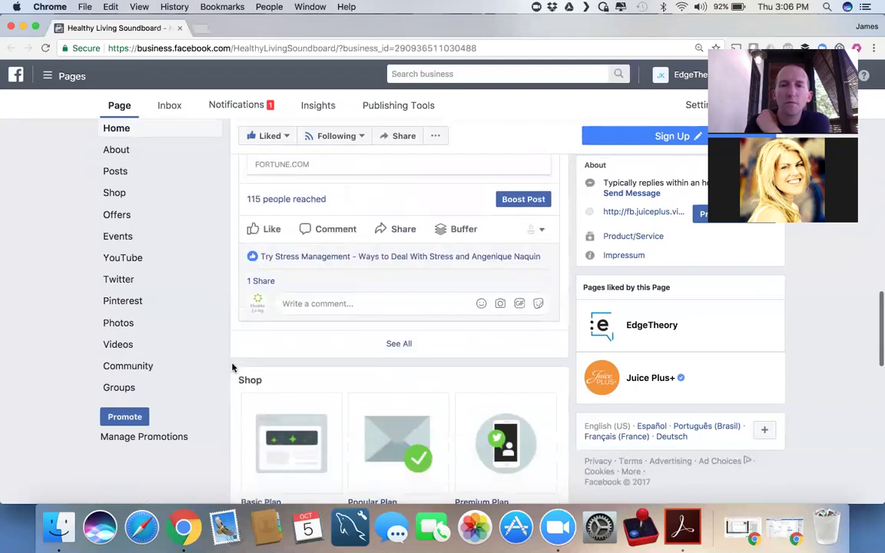
{"action": "scroll", "coordinate": [232, 367], "scroll_direction": "down", "scroll_amount": 4}
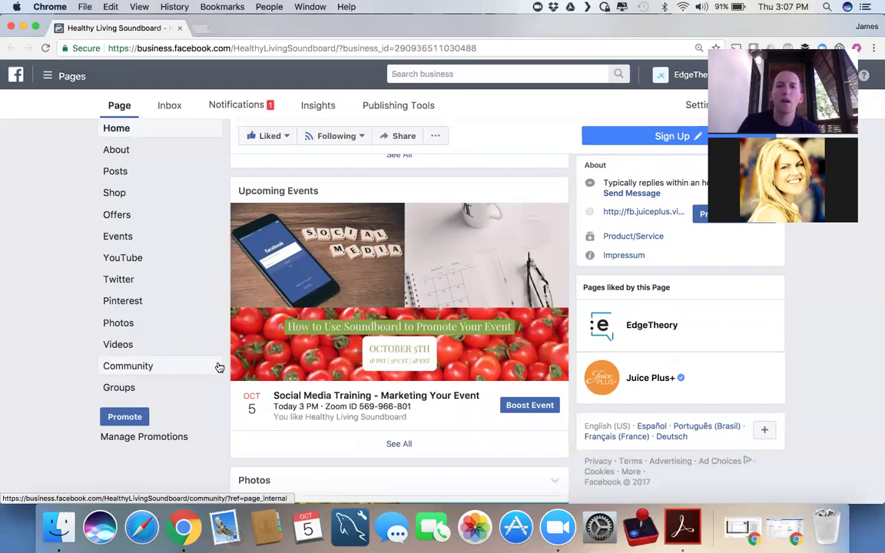
{"action": "scroll", "coordinate": [218, 367], "scroll_direction": "down", "scroll_amount": 2}
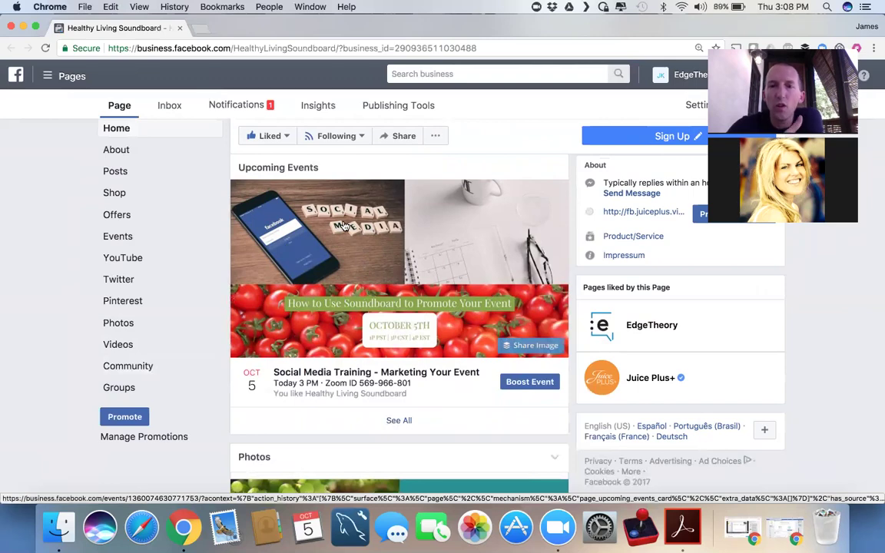
{"action": "scroll", "coordinate": [345, 225], "scroll_direction": "up", "scroll_amount": 8}
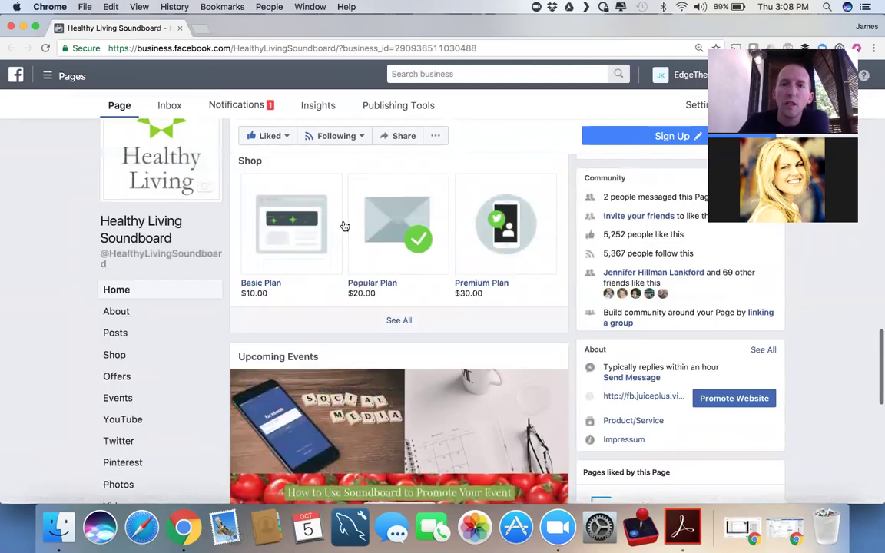
{"action": "scroll", "coordinate": [345, 226], "scroll_direction": "up", "scroll_amount": 15}
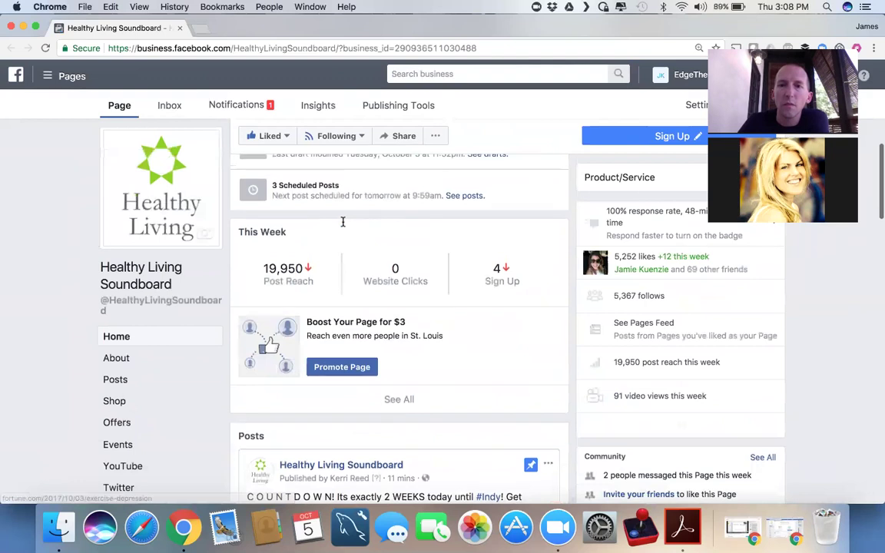
{"action": "scroll", "coordinate": [343, 225], "scroll_direction": "up", "scroll_amount": 4}
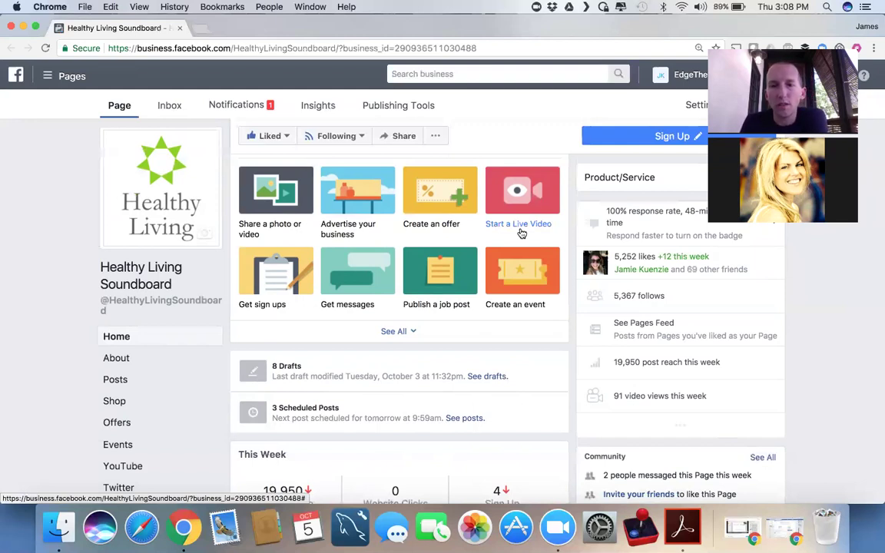
{"action": "left_click", "coordinate": [520, 306]}
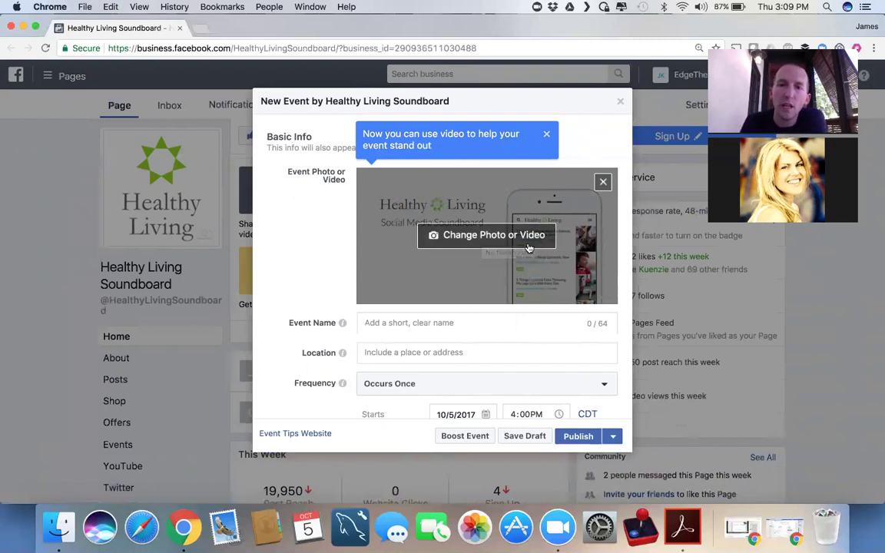
{"action": "left_click", "coordinate": [620, 101]}
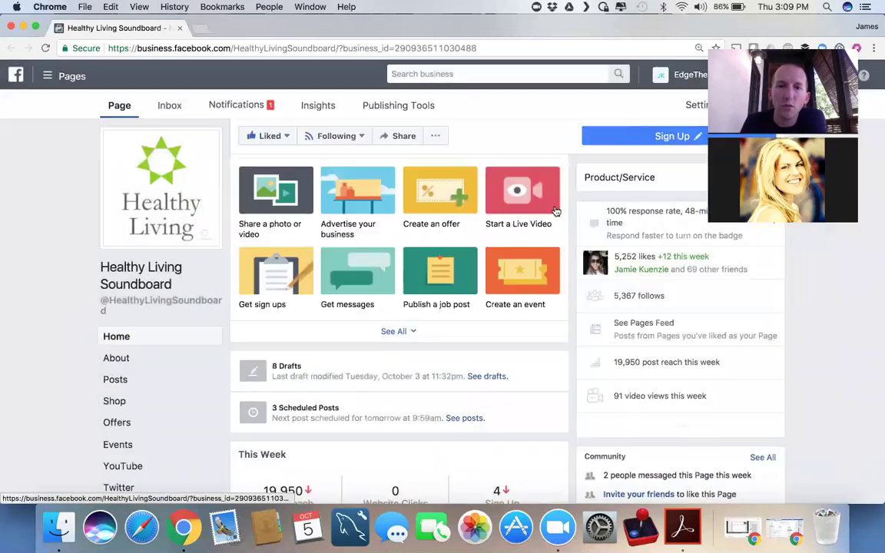
- Review the page's upcoming event and open a blank new event form for Healthy Living Soundboard
{"action": "scroll", "coordinate": [559, 253], "scroll_direction": "down", "scroll_amount": 15}
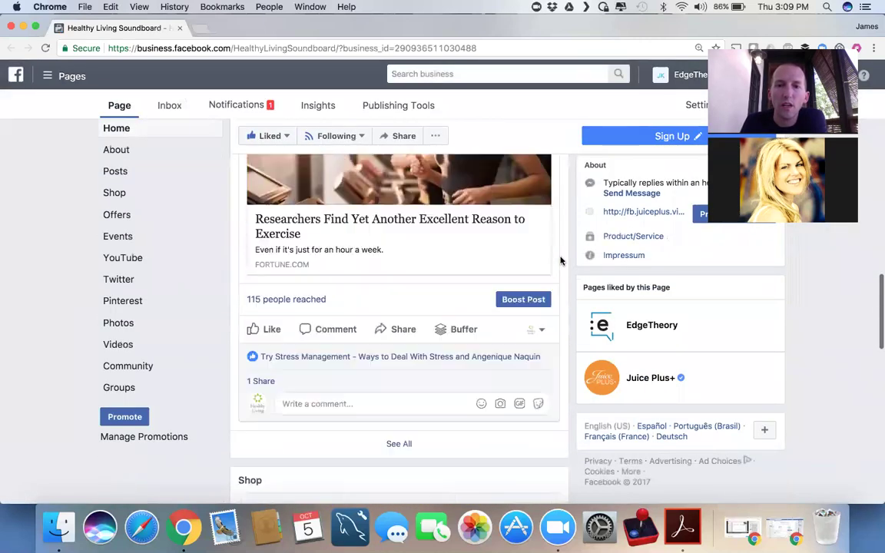
{"action": "scroll", "coordinate": [545, 260], "scroll_direction": "down", "scroll_amount": 10}
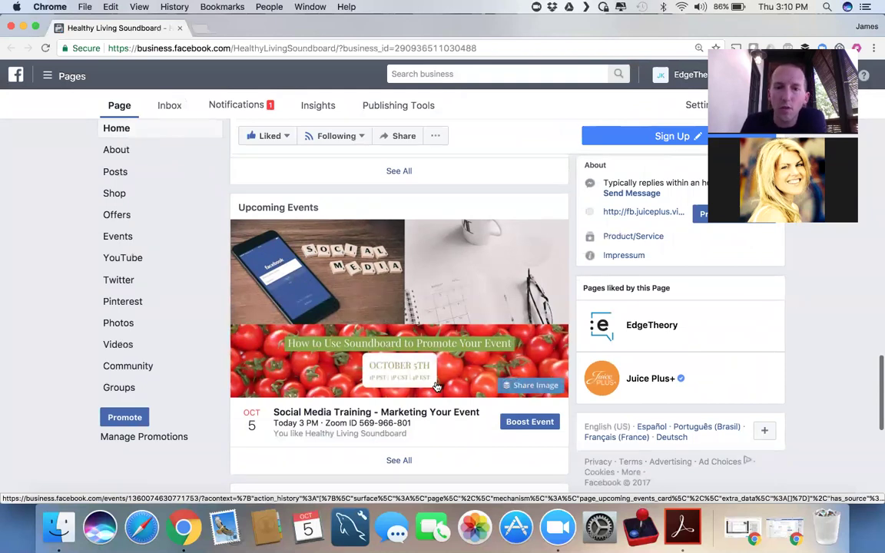
{"action": "scroll", "coordinate": [436, 386], "scroll_direction": "down", "scroll_amount": 1}
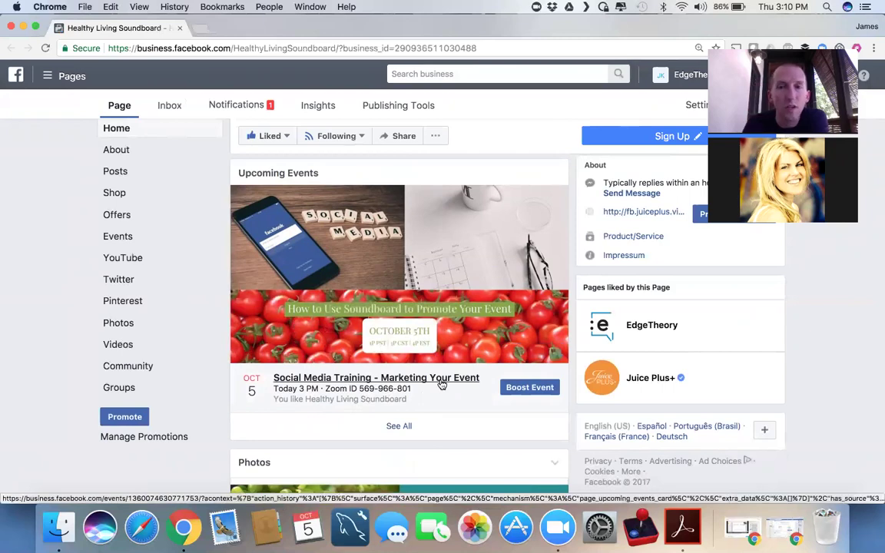
{"action": "scroll", "coordinate": [476, 312], "scroll_direction": "up", "scroll_amount": 10}
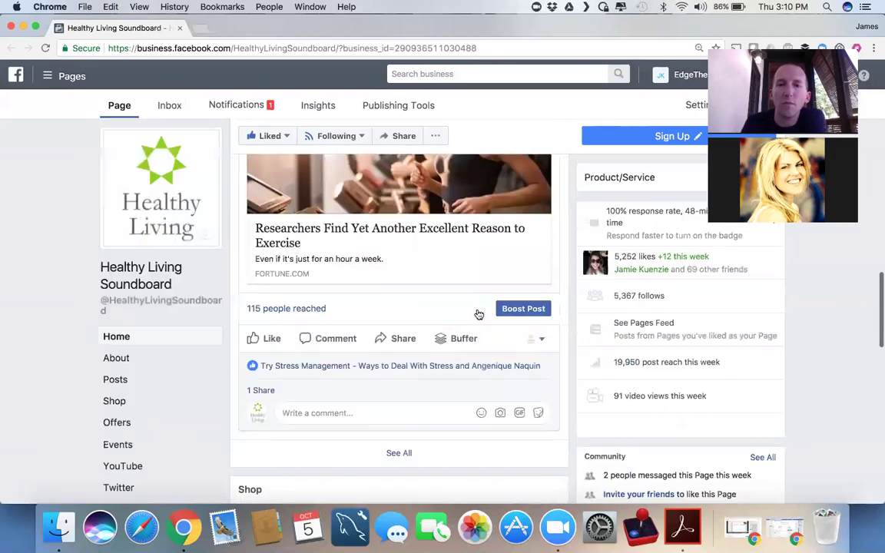
{"action": "scroll", "coordinate": [478, 314], "scroll_direction": "up", "scroll_amount": 12}
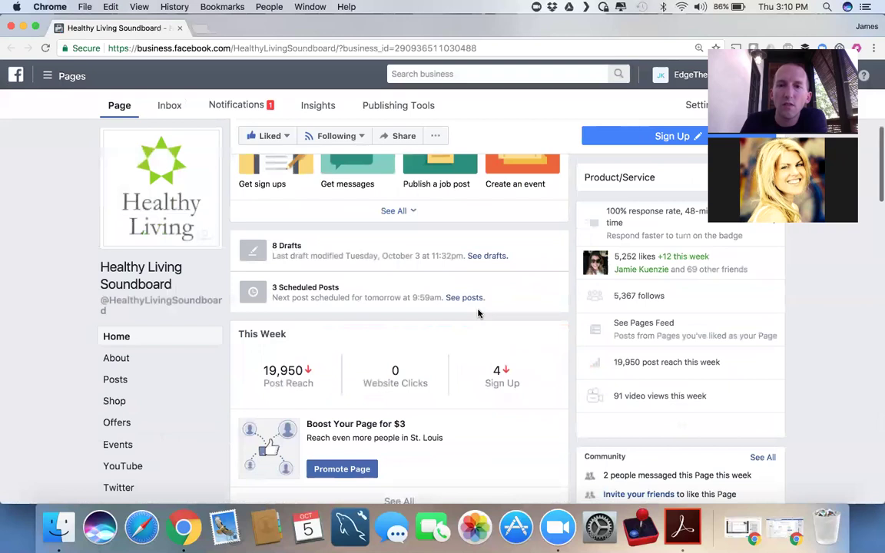
{"action": "left_click", "coordinate": [503, 275]}
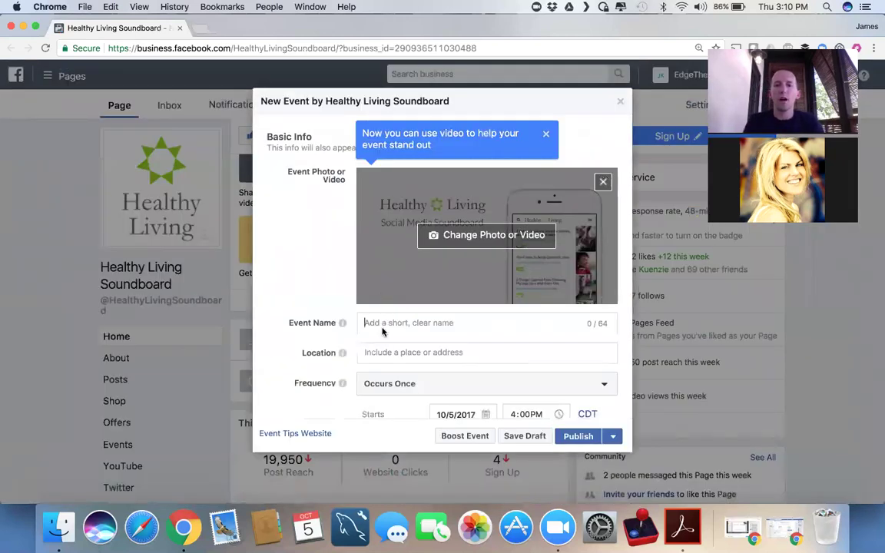
- Name the new event "Tower Garden Tour" and set its location to the plain text "FB Live"
{"action": "type", "text": "Tower "}
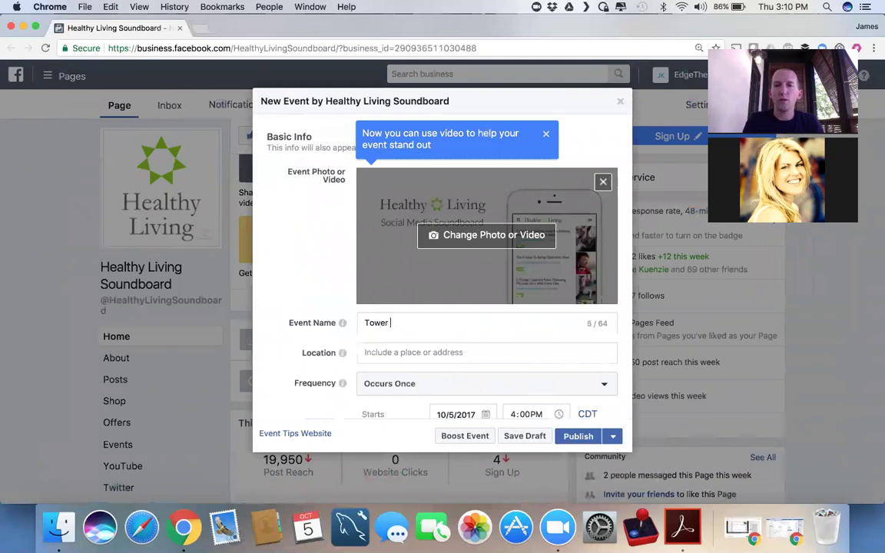
{"action": "type", "text": "Garden"}
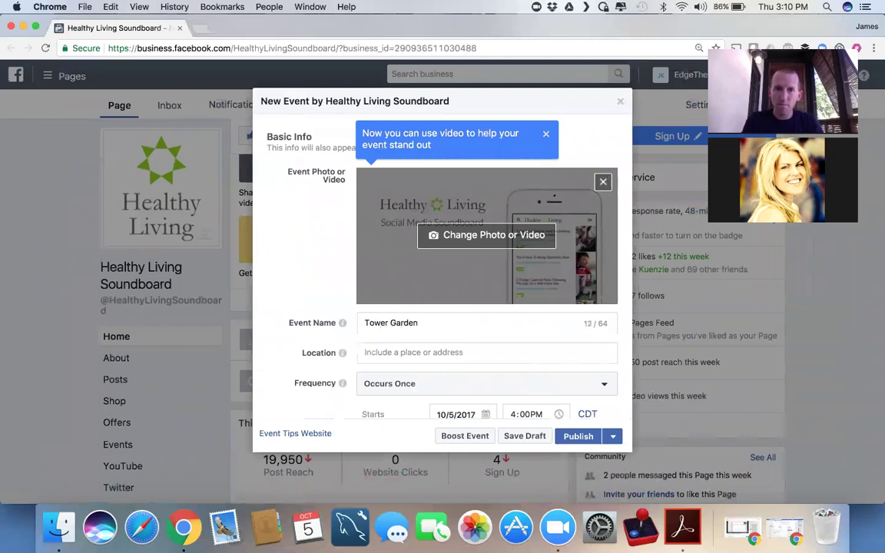
{"action": "type", "text": " Tour"}
{"action": "left_click", "coordinate": [364, 352]}
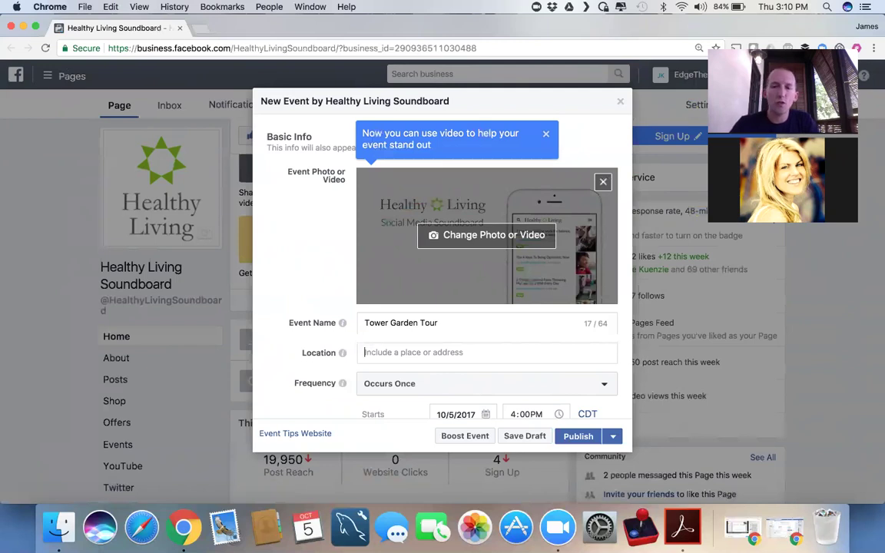
{"action": "left_click", "coordinate": [413, 352]}
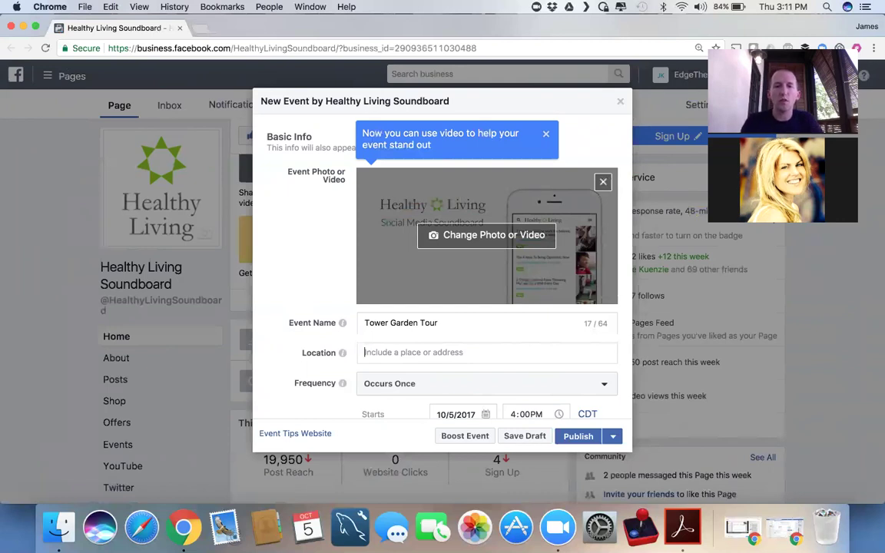
{"action": "type", "text": "FB Live"}
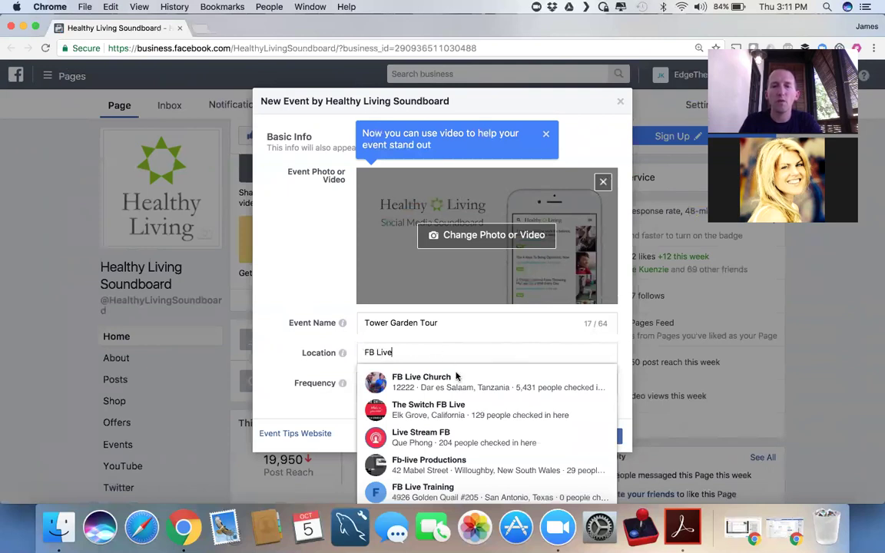
{"action": "triple_click", "coordinate": [494, 353]}
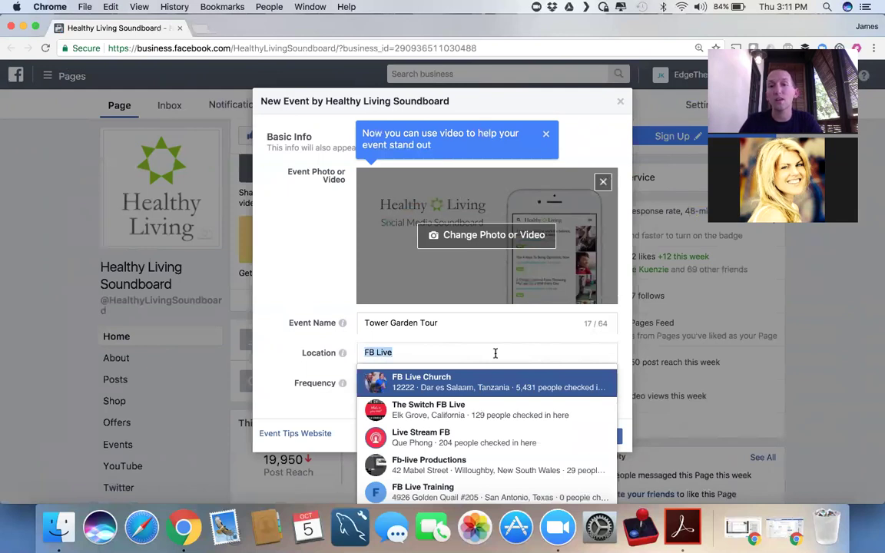
{"action": "left_click", "coordinate": [628, 358]}
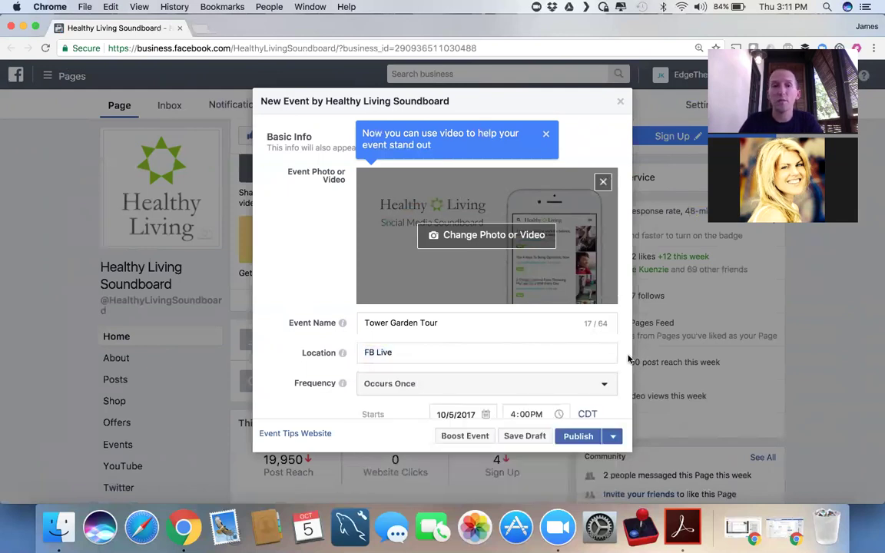
- Schedule the event for 10/12/2017 and set its end time to 4:30PM
{"action": "scroll", "coordinate": [629, 358], "scroll_direction": "down", "scroll_amount": 3}
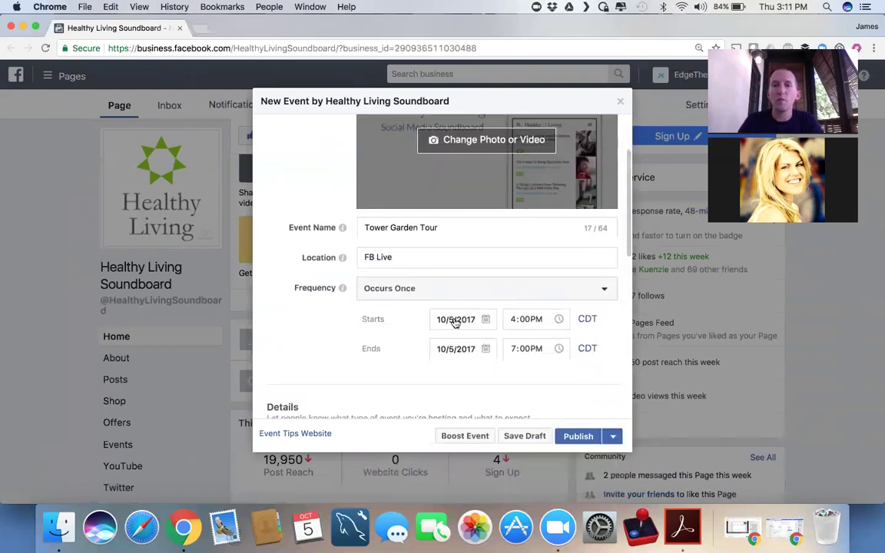
{"action": "left_click", "coordinate": [456, 323]}
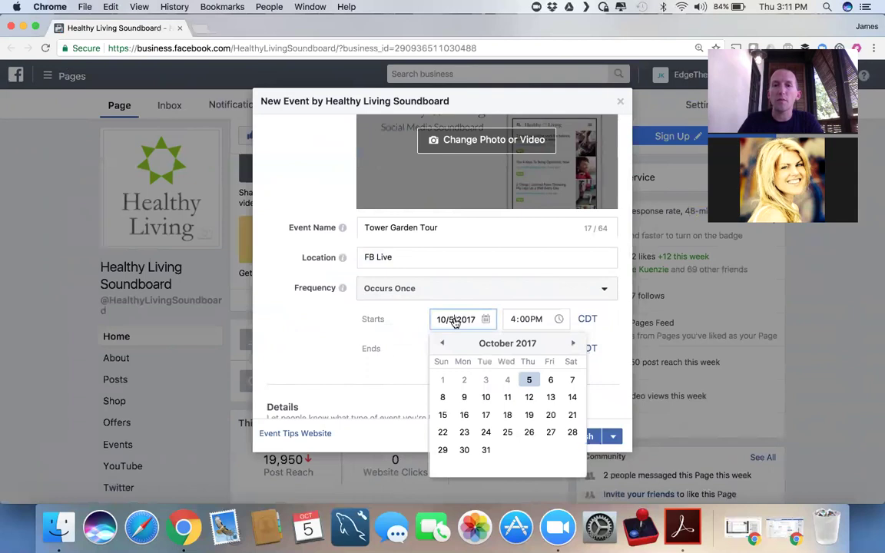
{"action": "left_click", "coordinate": [529, 399]}
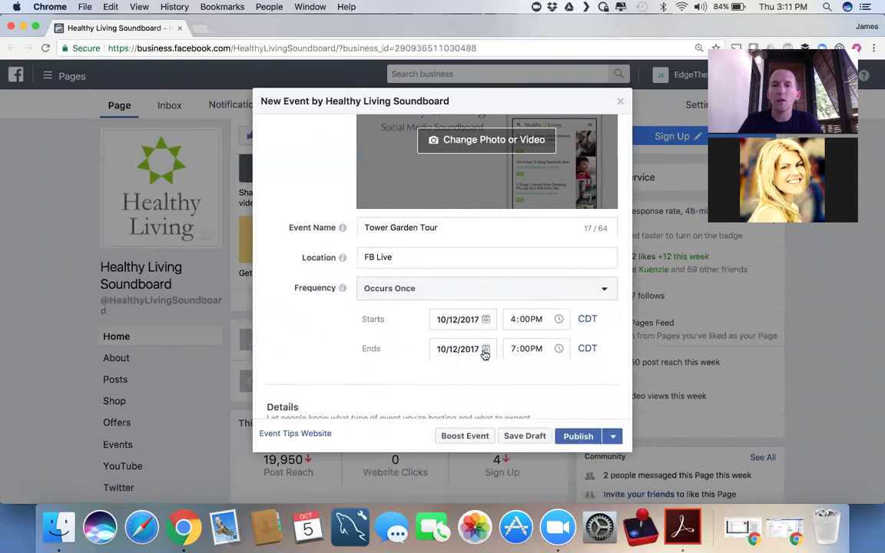
{"action": "left_click", "coordinate": [514, 348]}
{"action": "type", "text": "4:"}
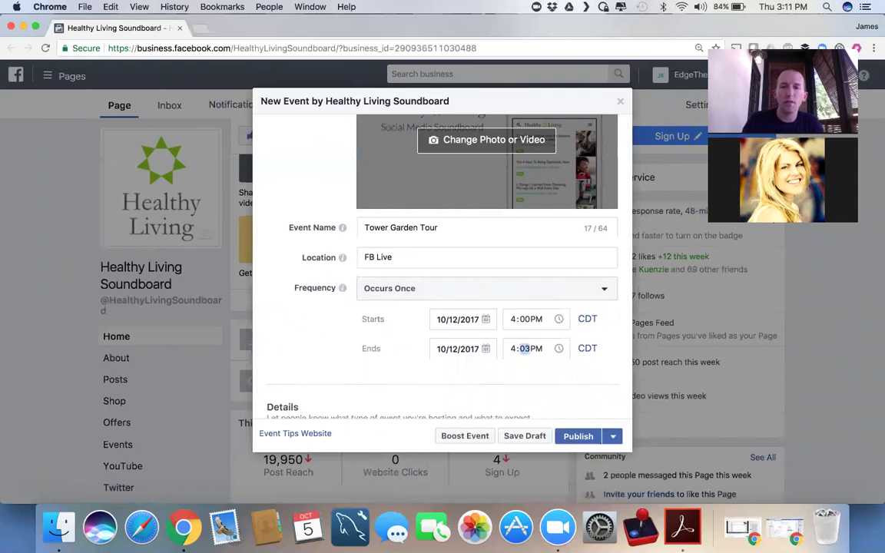
{"action": "type", "text": "30"}
- Set the event's category to Food in the Details section
{"action": "scroll", "coordinate": [572, 373], "scroll_direction": "down", "scroll_amount": 1}
{"action": "scroll", "coordinate": [573, 373], "scroll_direction": "down", "scroll_amount": 6}
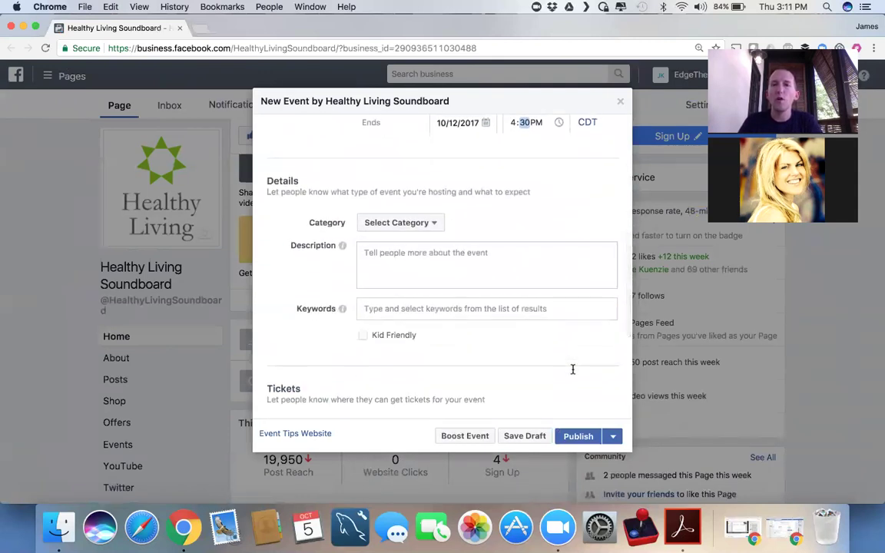
{"action": "left_click", "coordinate": [432, 223]}
{"action": "scroll", "coordinate": [444, 266], "scroll_direction": "down", "scroll_amount": 5}
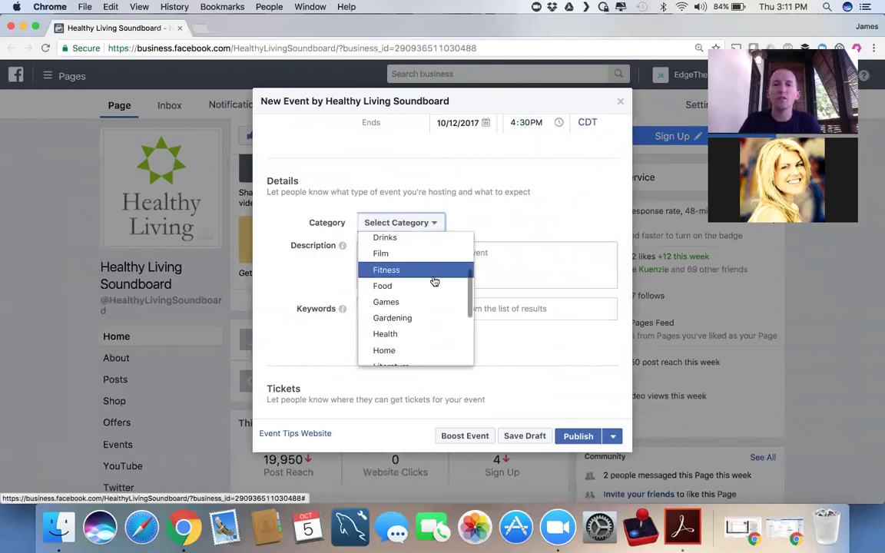
{"action": "left_click", "coordinate": [419, 285]}
- Enter the event description "Check out how easy it is to grow your own food indoors!"
{"action": "left_click", "coordinate": [403, 263]}
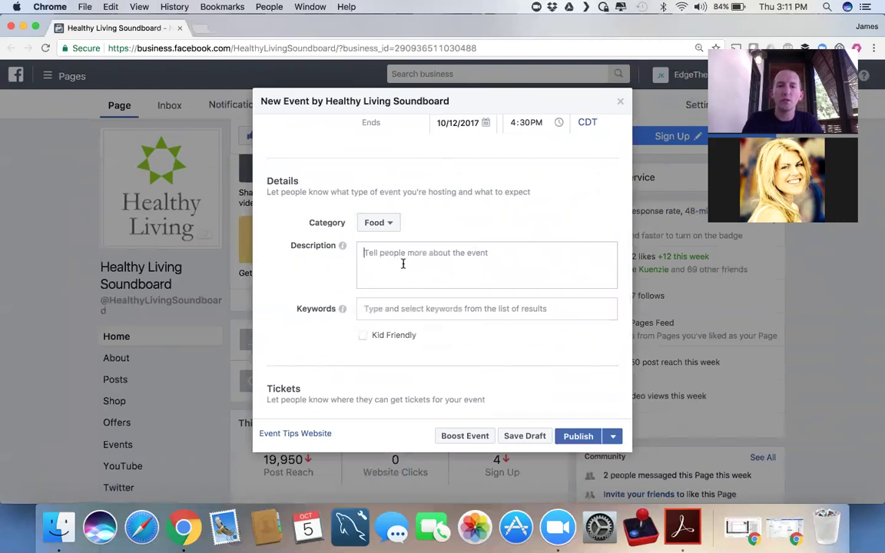
{"action": "type", "text": "Chec"}
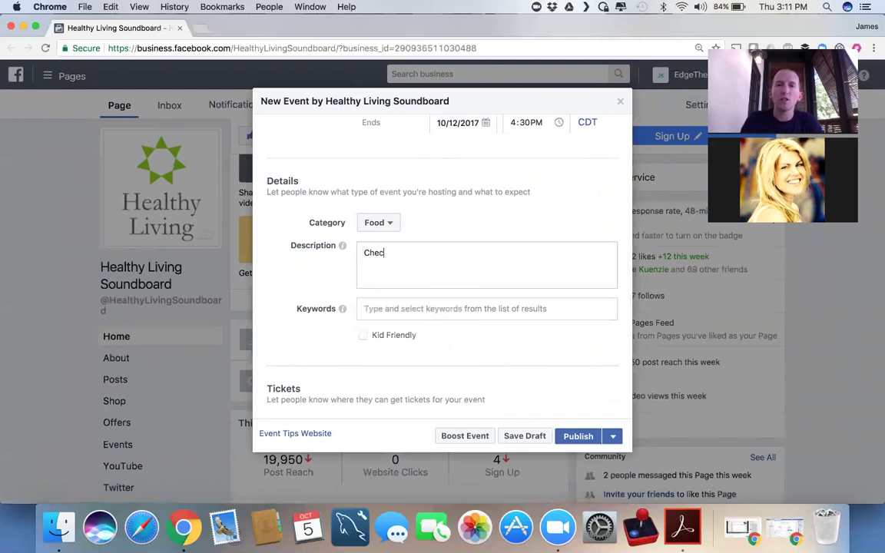
{"action": "type", "text": "kc"}
{"action": "key", "text": "BackSpace"}
{"action": "type", "text": "out the"}
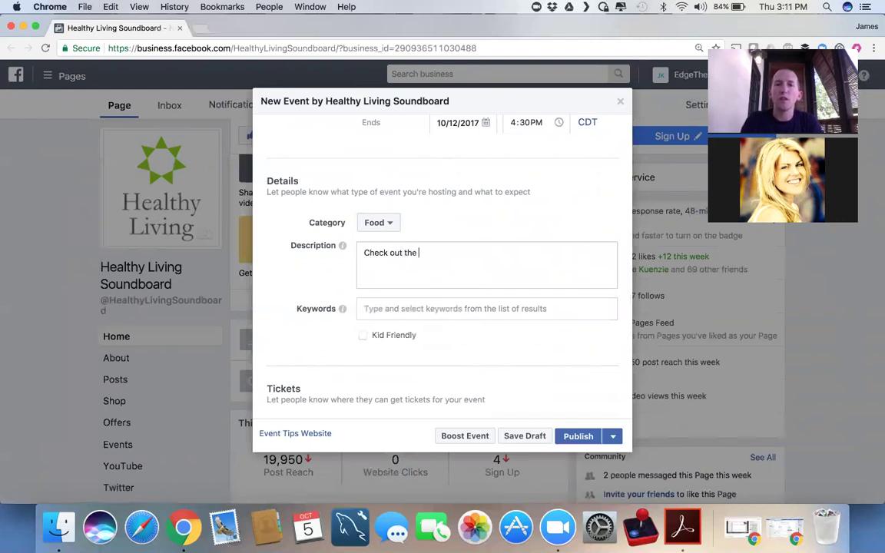
{"action": "key", "text": "BackSpace"}
{"action": "key", "text": "BackSpace"}
{"action": "key", "text": "BackSpace"}
{"action": "type", "text": "h"}
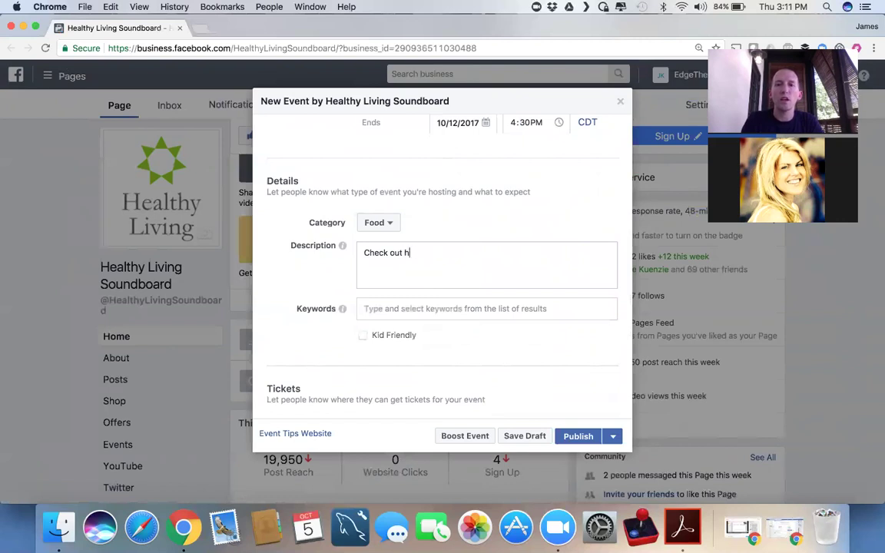
{"action": "type", "text": "ow easy it "}
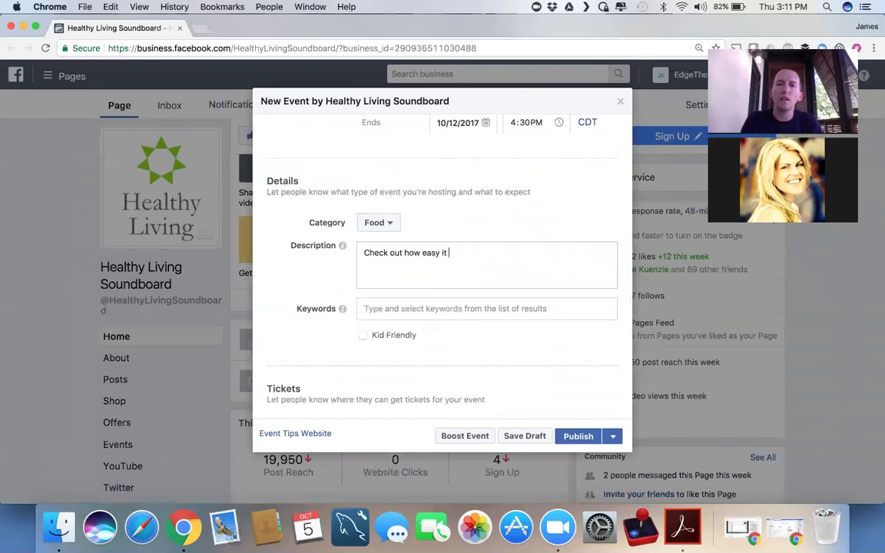
{"action": "type", "text": "is to gro"}
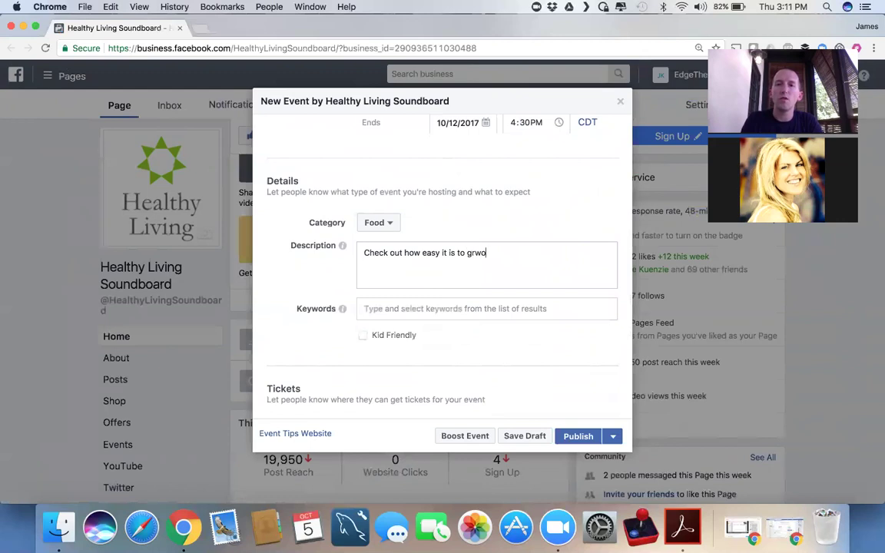
{"action": "type", "text": "w your own food indor"}
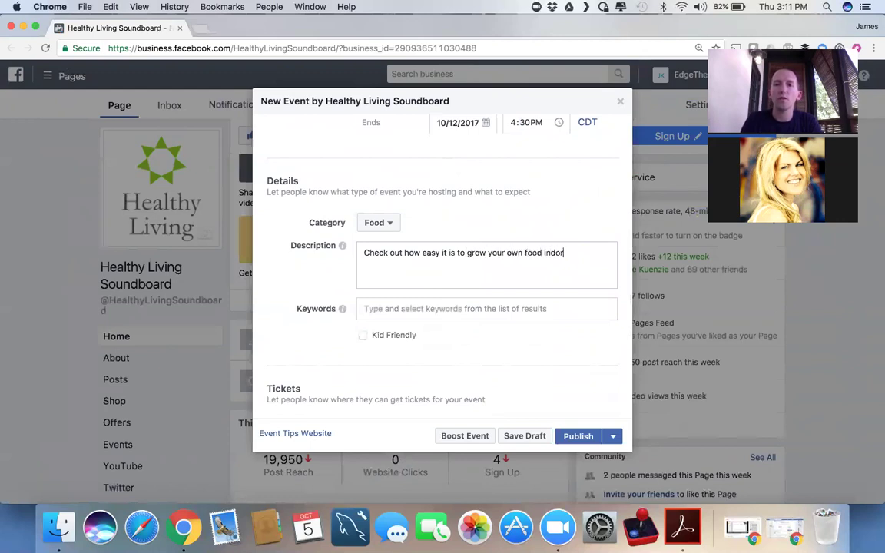
{"action": "key", "text": "BackSpace"}
{"action": "type", "text": "ors!"}
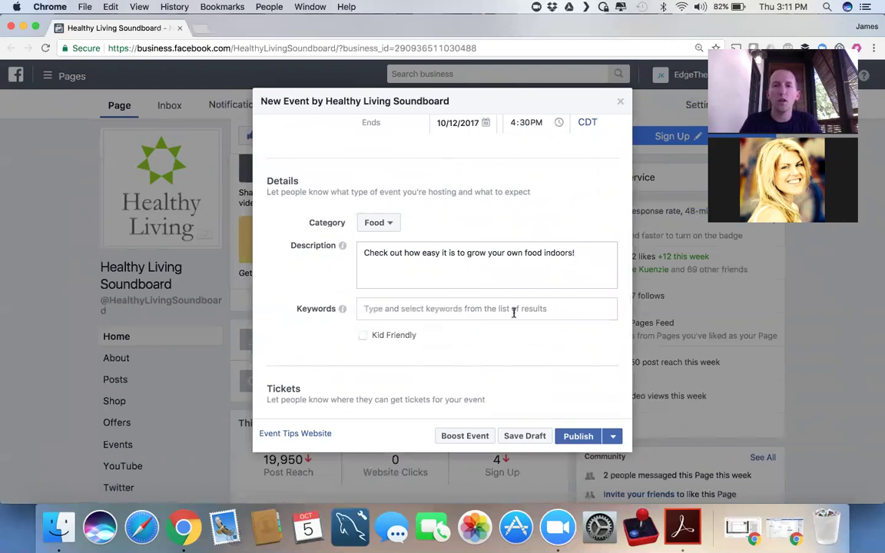
- Try to find event keywords matching "ur" and "aer", clearing each entry from the keywords
{"action": "scroll", "coordinate": [514, 311], "scroll_direction": "down", "scroll_amount": 1}
{"action": "left_click", "coordinate": [431, 288]}
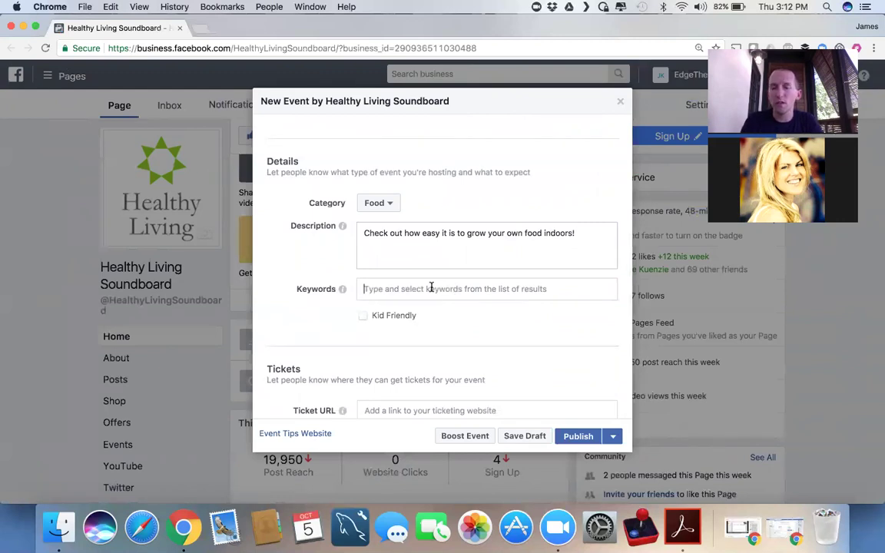
{"action": "type", "text": "ur"}
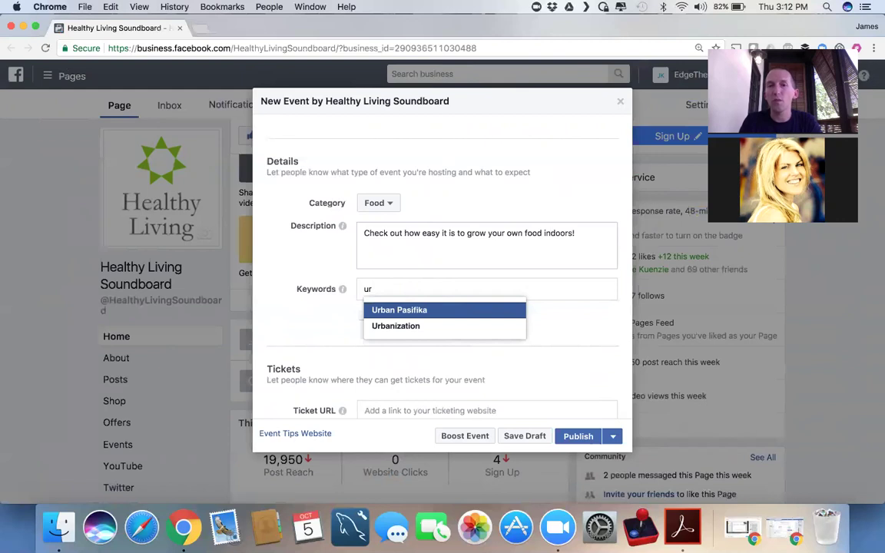
{"action": "key", "text": "BackSpace"}
{"action": "key", "text": "BackSpace"}
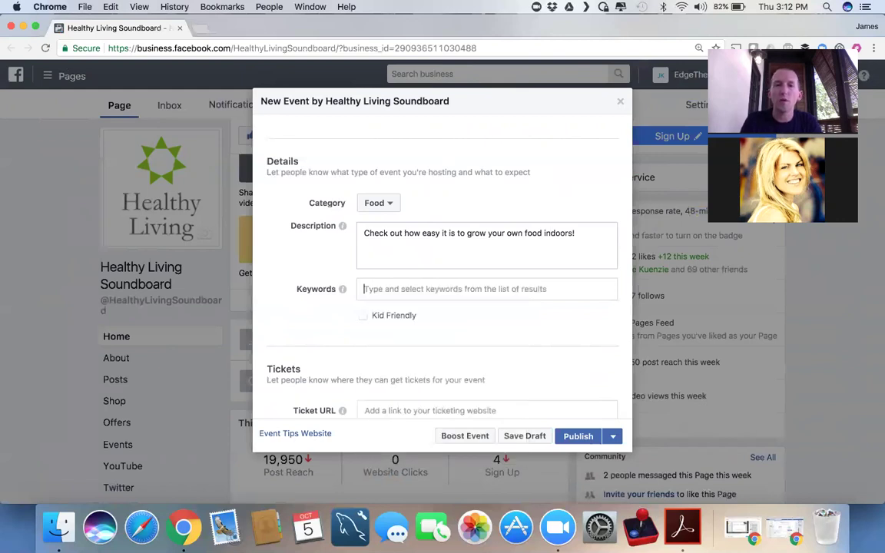
{"action": "type", "text": "aer"}
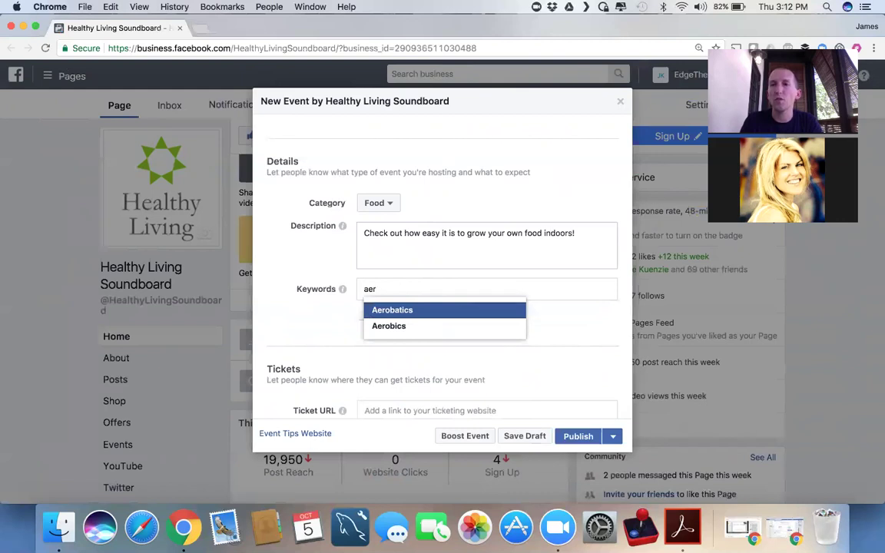
{"action": "key", "text": "BackSpace"}
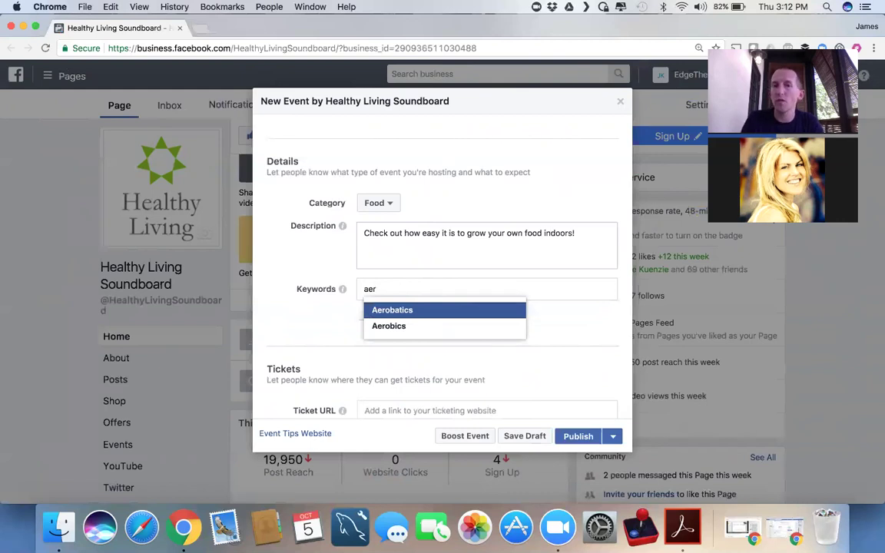
{"action": "key", "text": "BackSpace"}
{"action": "key", "text": "BackSpace"}
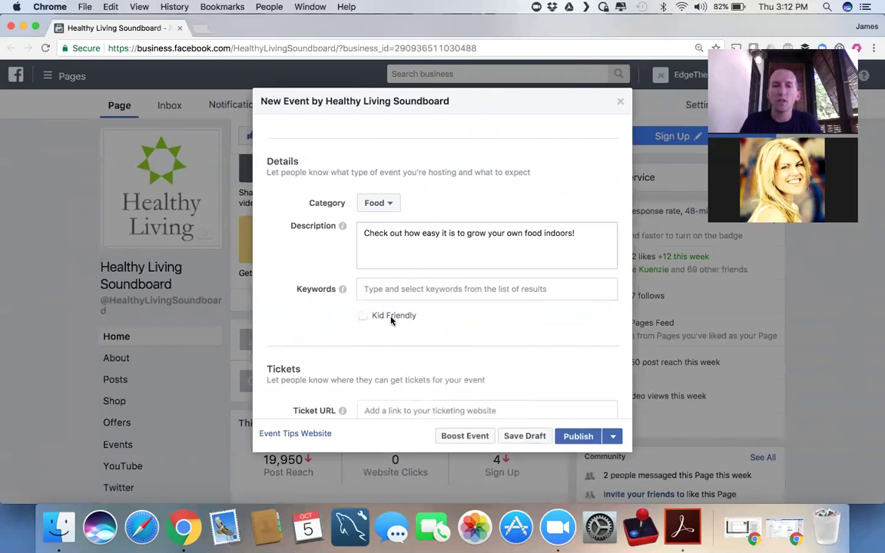
- Review the ticket, co-host, posting and guest list options and publish the Tower Garden Tour event
{"action": "scroll", "coordinate": [443, 334], "scroll_direction": "down", "scroll_amount": 4}
{"action": "scroll", "coordinate": [443, 335], "scroll_direction": "down", "scroll_amount": 1}
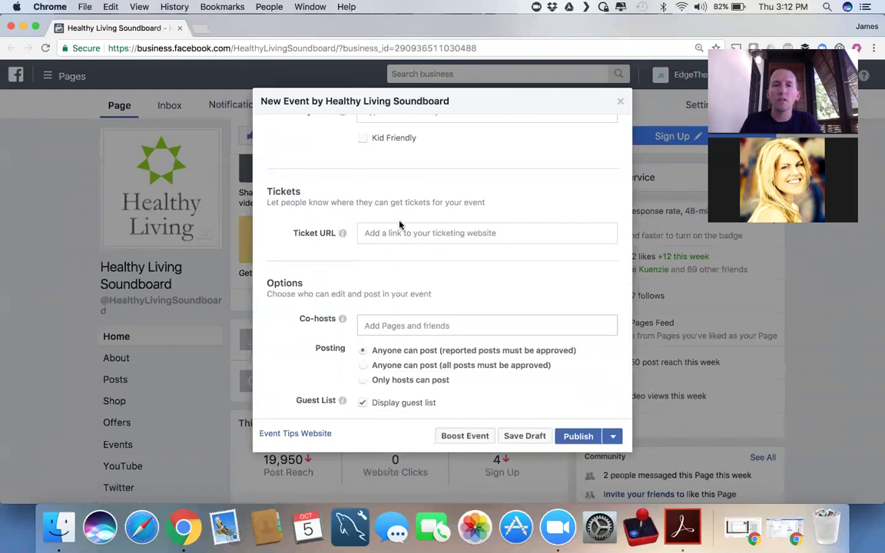
{"action": "scroll", "coordinate": [399, 225], "scroll_direction": "down", "scroll_amount": 1}
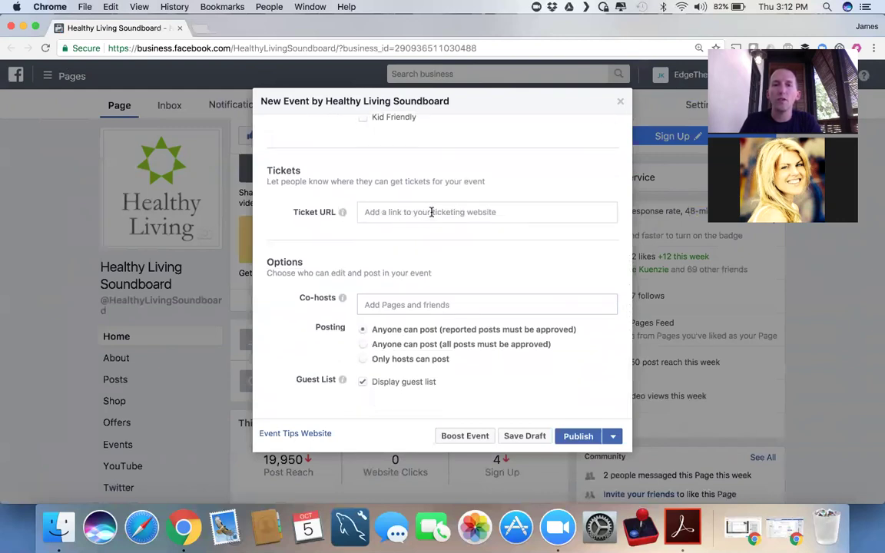
{"action": "scroll", "coordinate": [430, 217], "scroll_direction": "down", "scroll_amount": 1}
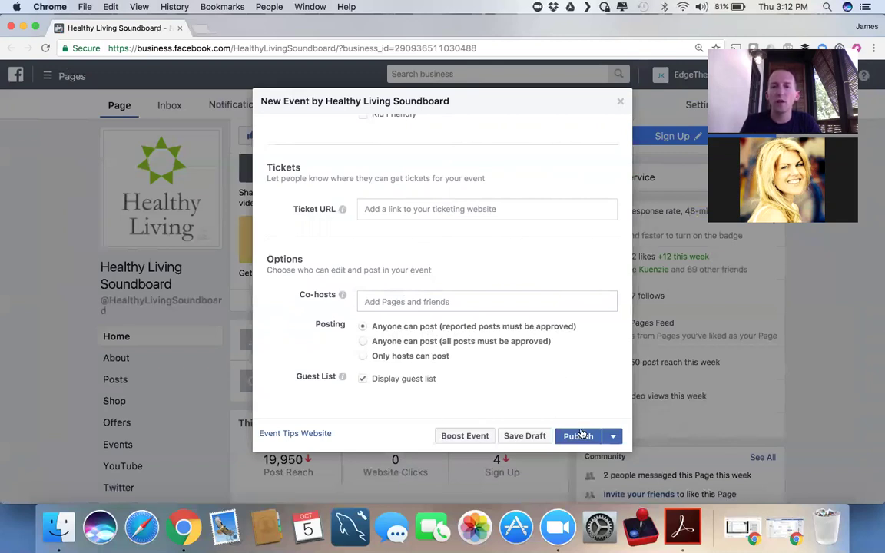
{"action": "left_click", "coordinate": [578, 437]}
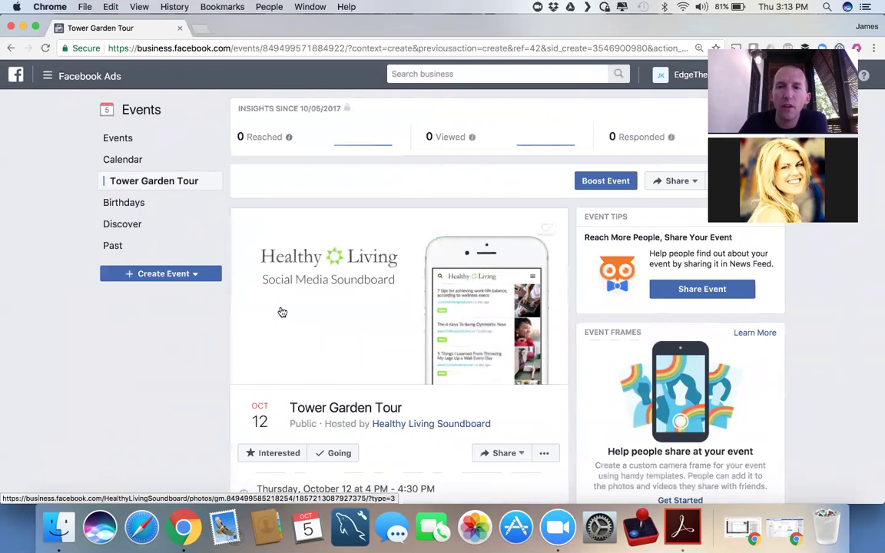
- Examine the published event page's date, location, posting area, details and Messenger sharing section
{"action": "scroll", "coordinate": [281, 310], "scroll_direction": "down", "scroll_amount": 2}
{"action": "scroll", "coordinate": [282, 312], "scroll_direction": "down", "scroll_amount": 5}
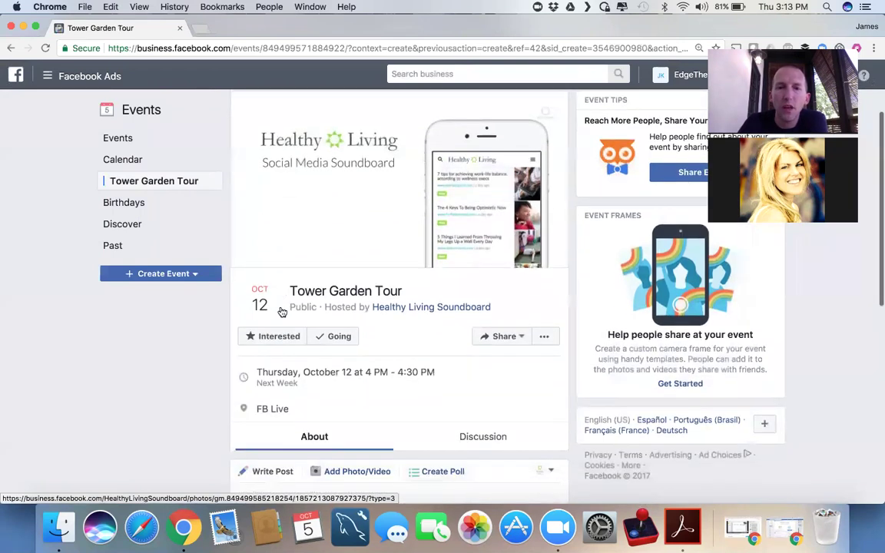
{"action": "scroll", "coordinate": [338, 316], "scroll_direction": "down", "scroll_amount": 4}
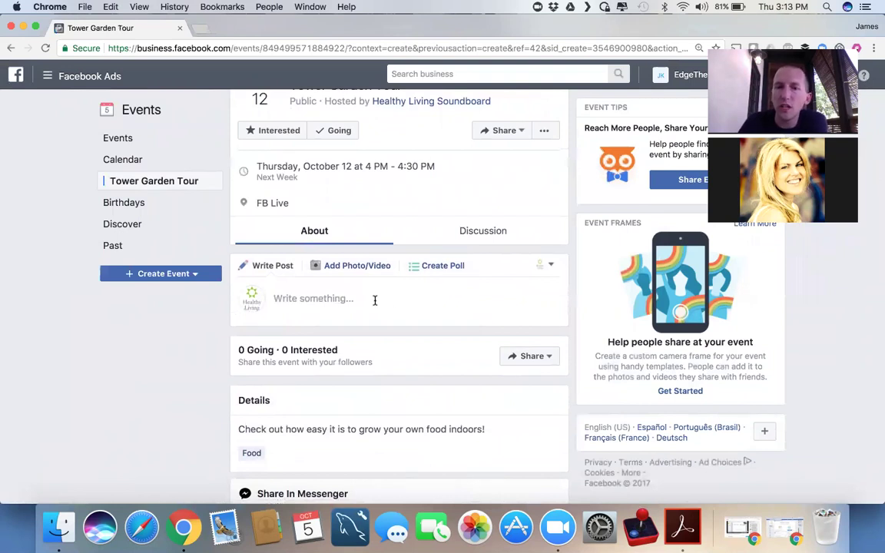
{"action": "scroll", "coordinate": [375, 302], "scroll_direction": "down", "scroll_amount": 3}
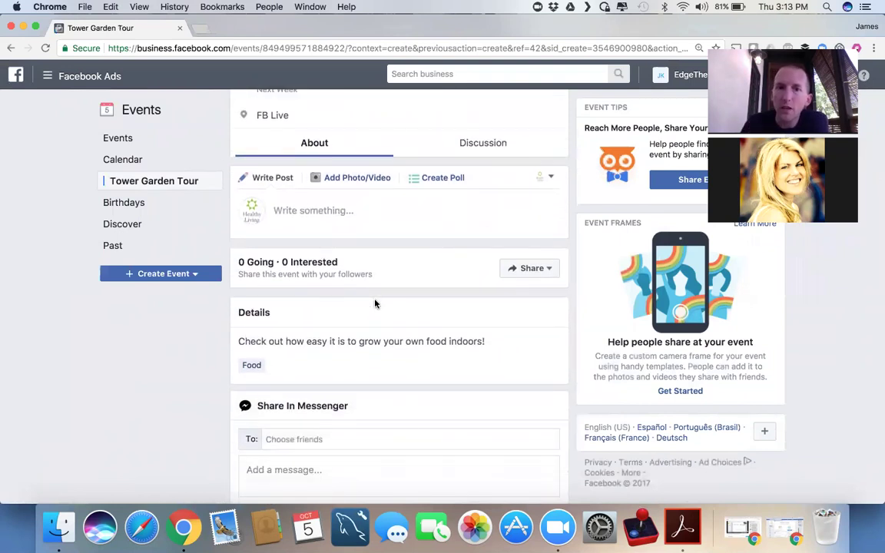
{"action": "scroll", "coordinate": [402, 316], "scroll_direction": "down", "scroll_amount": 2}
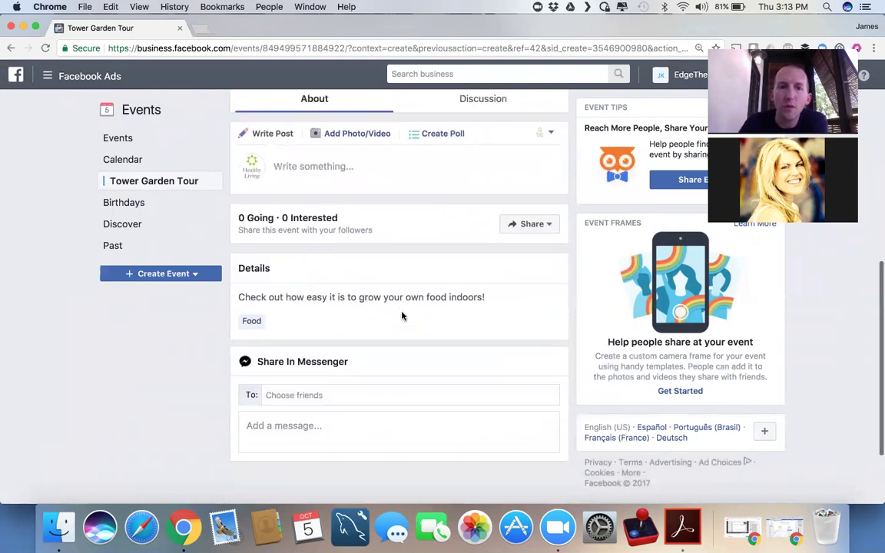
- Review the sharing options for the Tower Garden Tour event without choosing one and go back to the event's insights
{"action": "scroll", "coordinate": [402, 316], "scroll_direction": "down", "scroll_amount": 1}
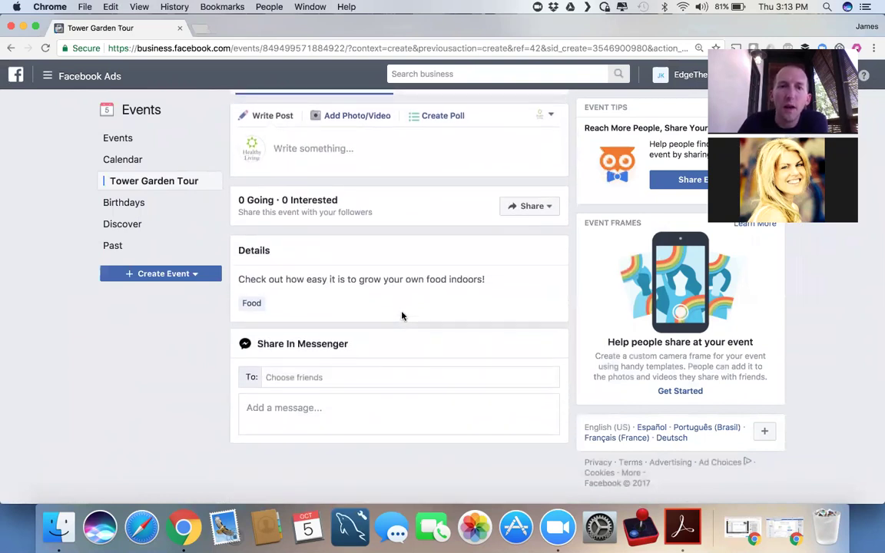
{"action": "scroll", "coordinate": [402, 316], "scroll_direction": "up", "scroll_amount": 4}
{"action": "left_click", "coordinate": [553, 336]}
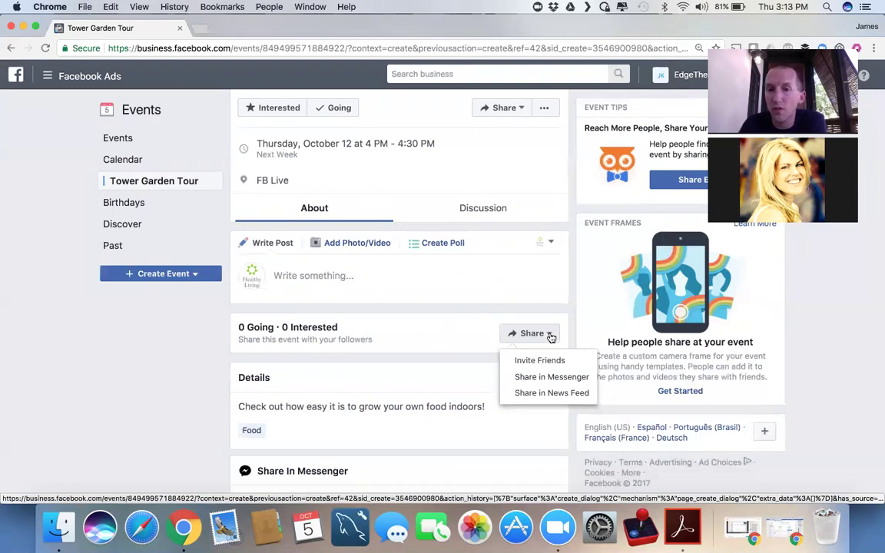
{"action": "left_click", "coordinate": [502, 318]}
{"action": "scroll", "coordinate": [502, 318], "scroll_direction": "up", "scroll_amount": 3}
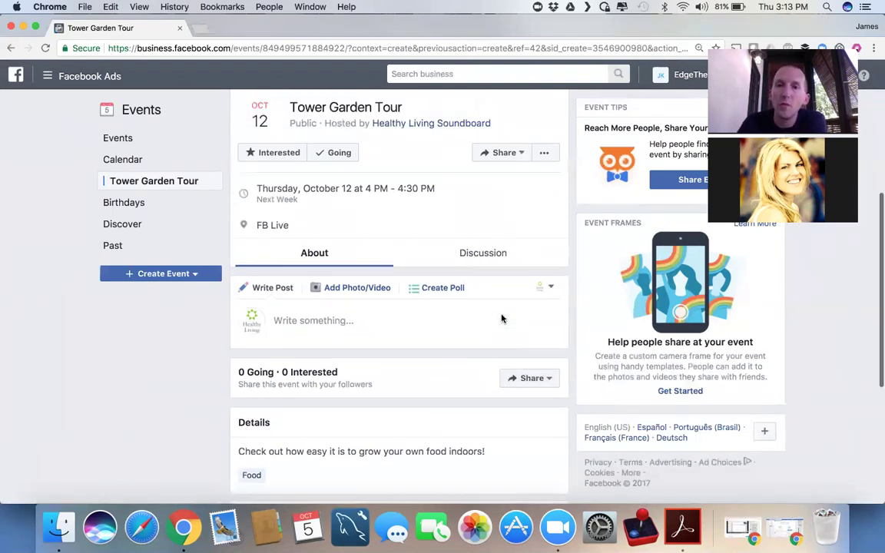
{"action": "scroll", "coordinate": [501, 319], "scroll_direction": "up", "scroll_amount": 5}
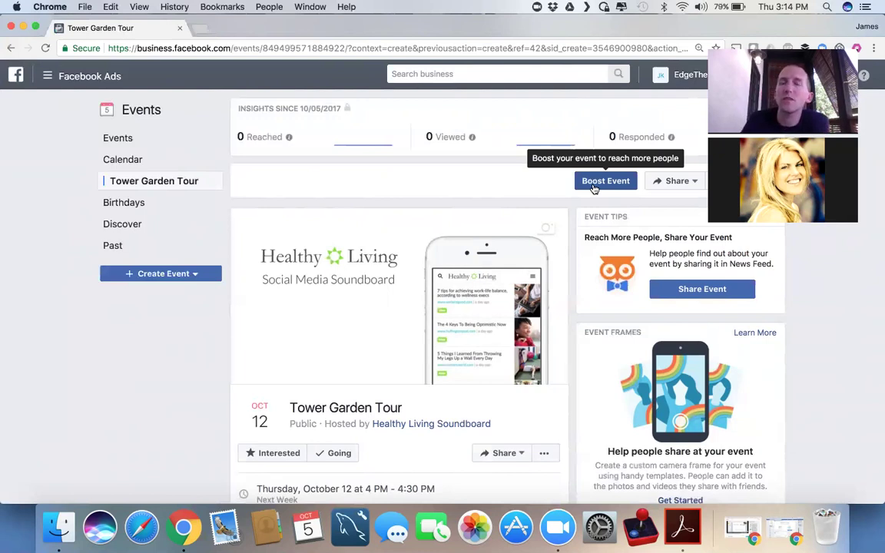
- Start boosting the Tower Garden Tour event and preview the ad for the desktop and mobile news feeds
{"action": "left_click", "coordinate": [594, 185]}
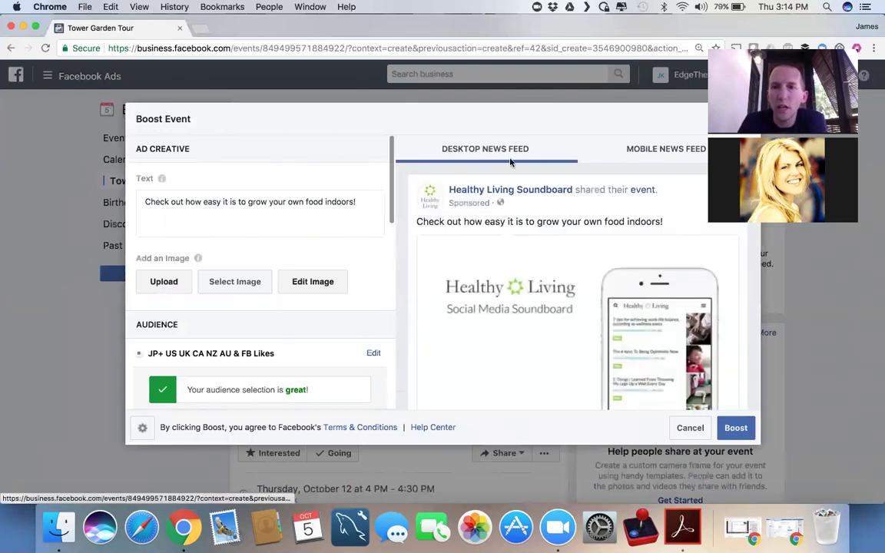
{"action": "scroll", "coordinate": [519, 246], "scroll_direction": "down", "scroll_amount": 3}
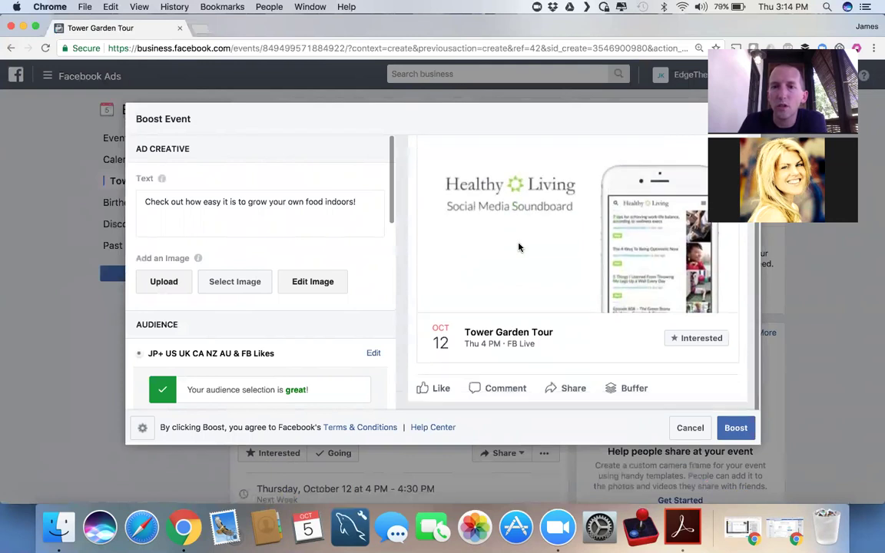
{"action": "scroll", "coordinate": [508, 215], "scroll_direction": "up", "scroll_amount": 3}
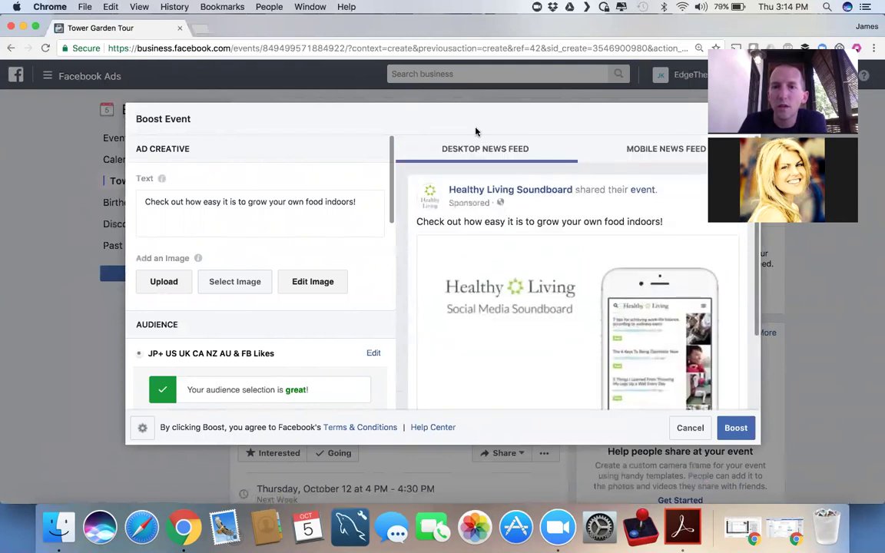
{"action": "left_click", "coordinate": [644, 149]}
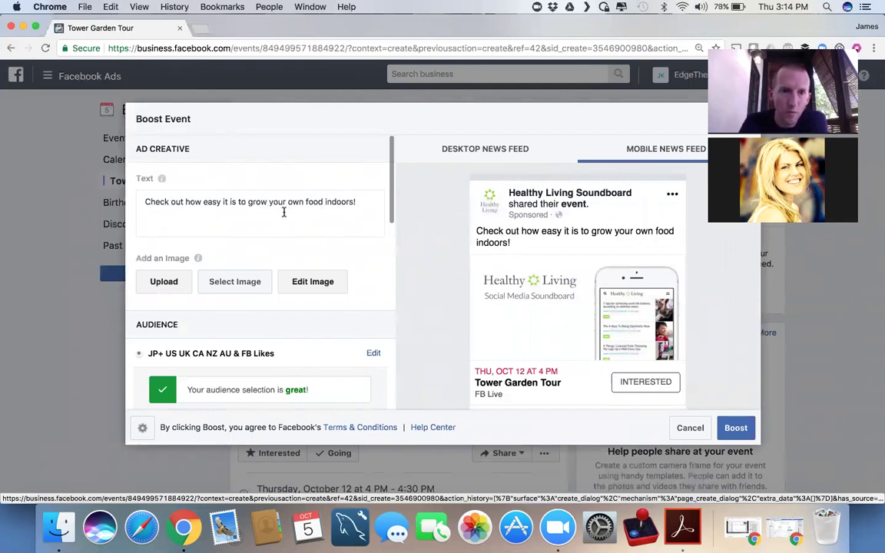
- Start a new audience for the event boost and name it "Tower Garden"
{"action": "scroll", "coordinate": [283, 212], "scroll_direction": "down", "scroll_amount": 3}
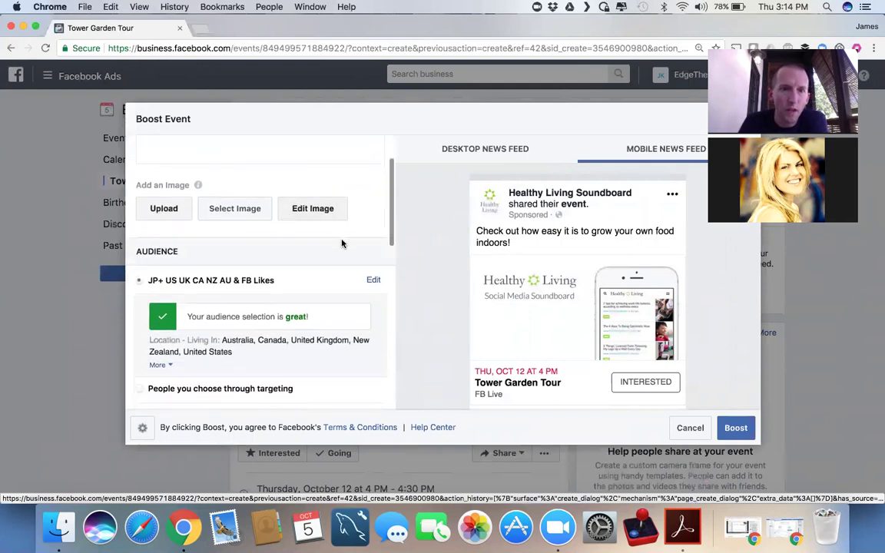
{"action": "scroll", "coordinate": [343, 244], "scroll_direction": "down", "scroll_amount": 1}
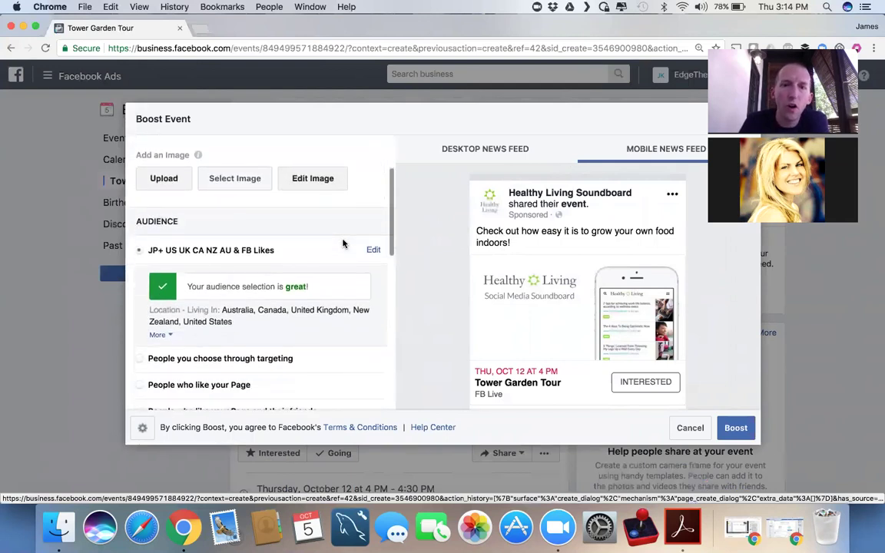
{"action": "scroll", "coordinate": [344, 243], "scroll_direction": "down", "scroll_amount": 2}
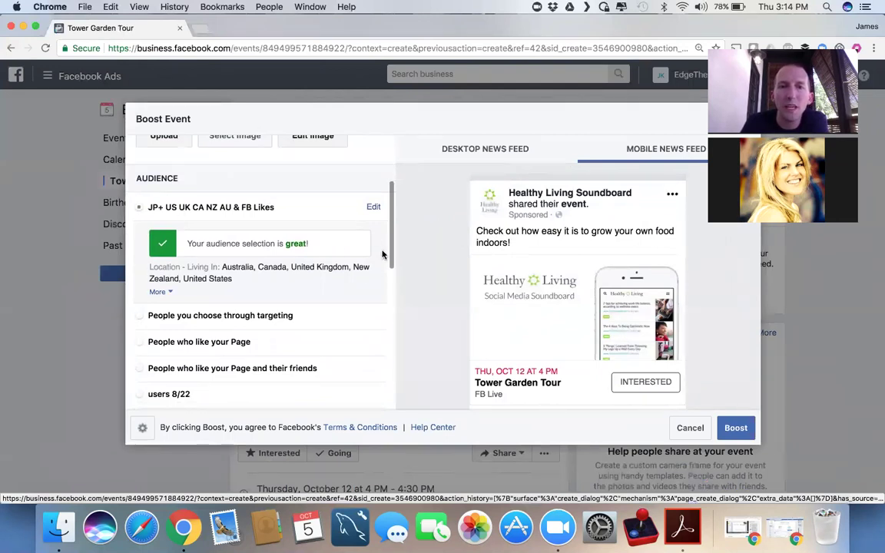
{"action": "scroll", "coordinate": [376, 256], "scroll_direction": "down", "scroll_amount": 5}
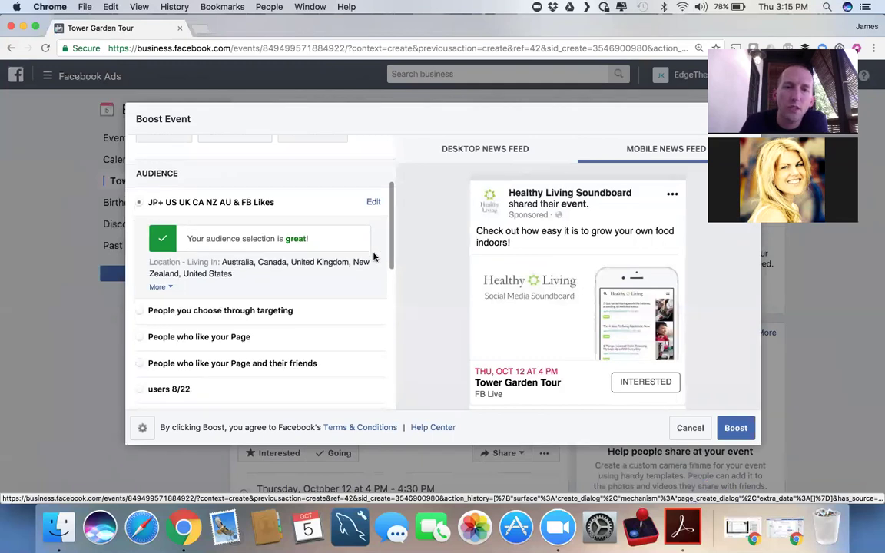
{"action": "scroll", "coordinate": [373, 261], "scroll_direction": "down", "scroll_amount": 2}
{"action": "scroll", "coordinate": [368, 271], "scroll_direction": "up", "scroll_amount": 4}
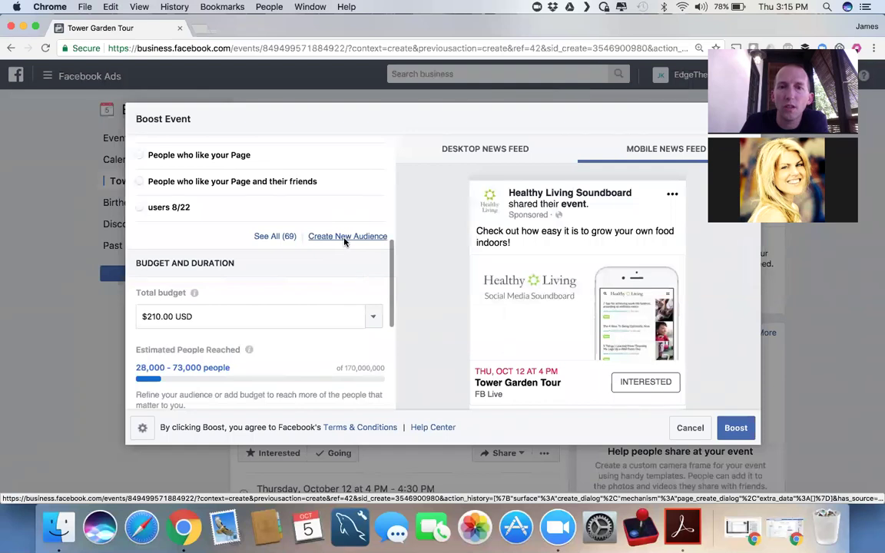
{"action": "left_click", "coordinate": [345, 239]}
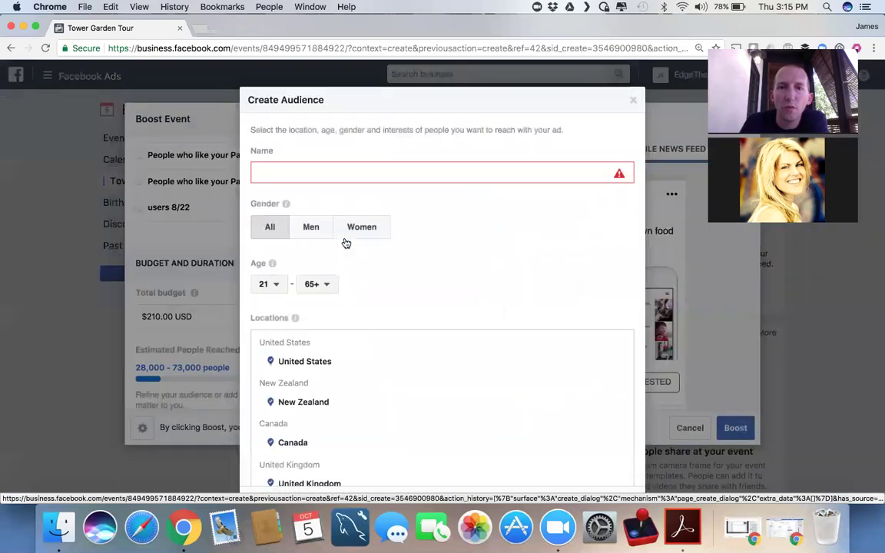
{"action": "left_click", "coordinate": [301, 172]}
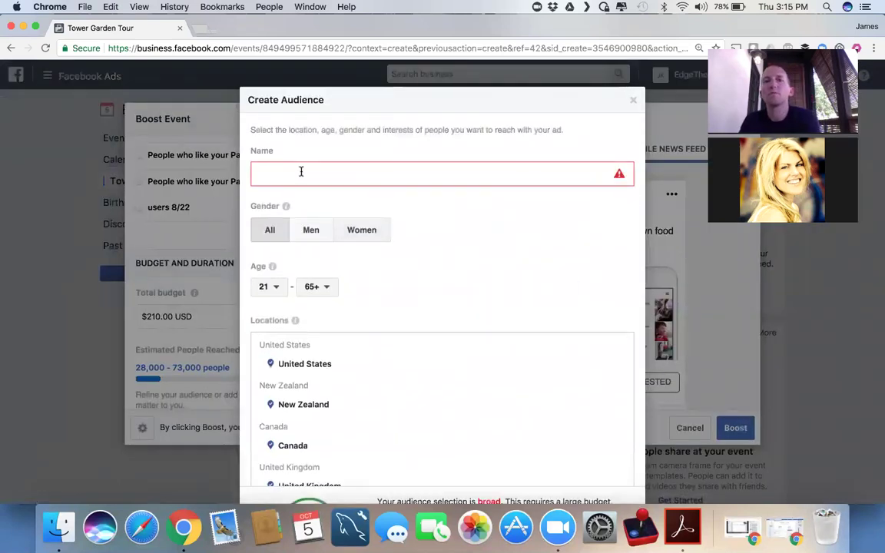
{"action": "type", "text": "Tow"}
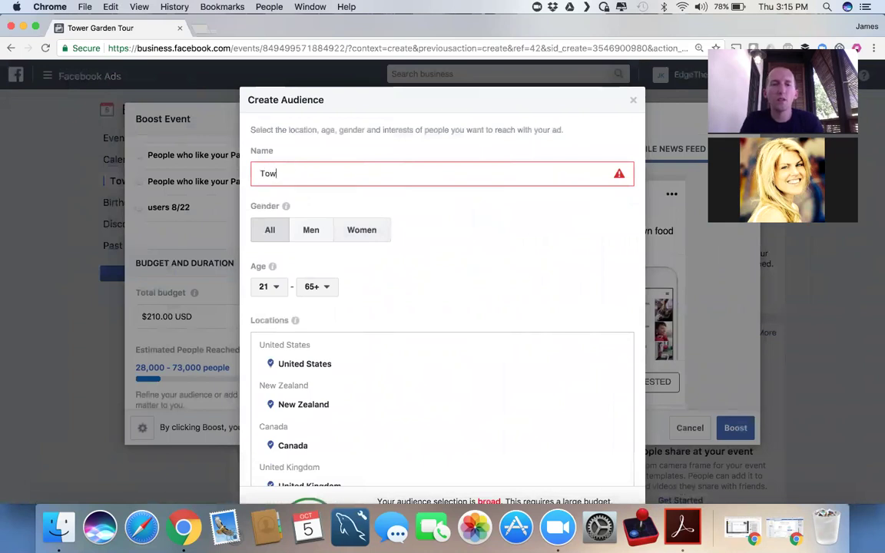
{"action": "type", "text": "er Garden"}
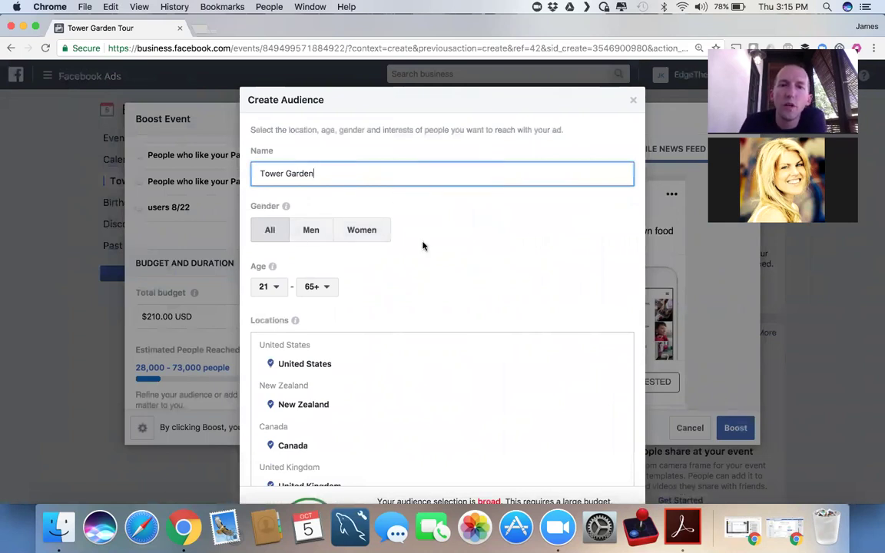
- Add the state of Dubai, United Arab Emirates to the Tower Garden audience's locations
{"action": "scroll", "coordinate": [422, 245], "scroll_direction": "down", "scroll_amount": 3}
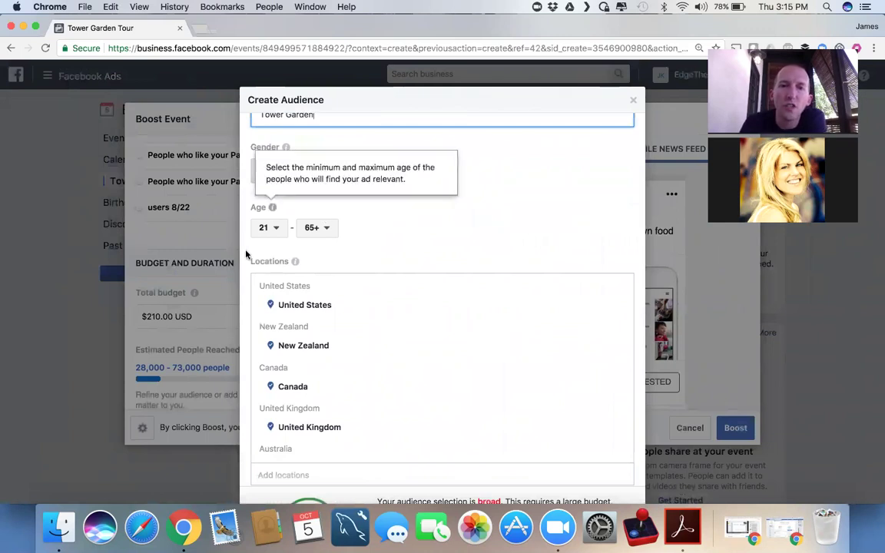
{"action": "scroll", "coordinate": [484, 223], "scroll_direction": "down", "scroll_amount": 1}
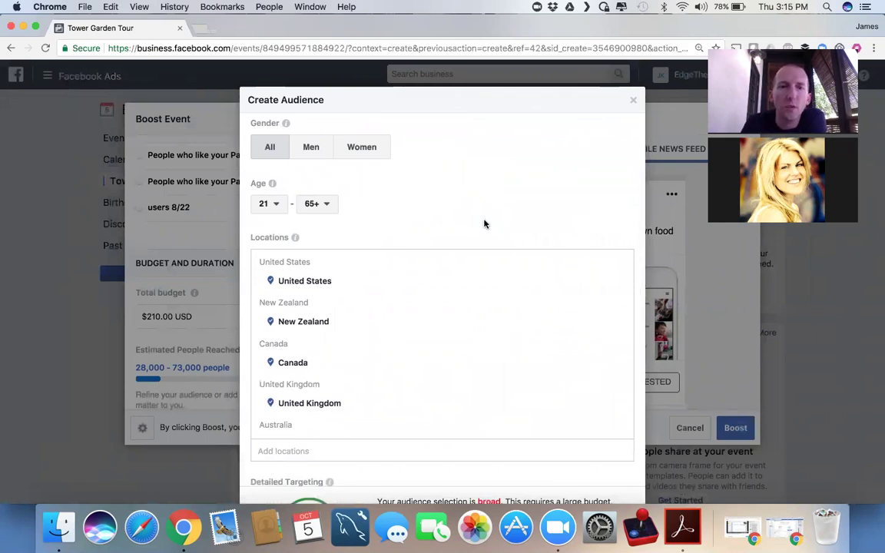
{"action": "scroll", "coordinate": [484, 224], "scroll_direction": "down", "scroll_amount": 4}
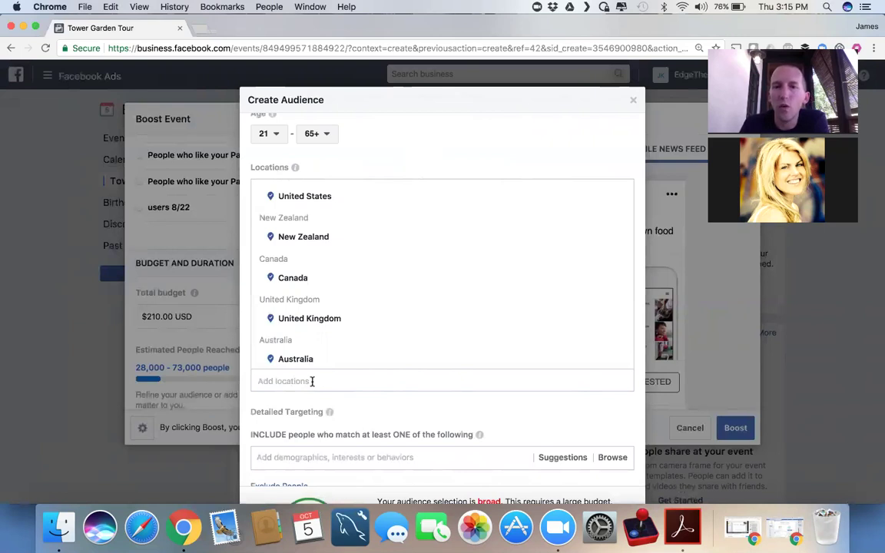
{"action": "scroll", "coordinate": [312, 381], "scroll_direction": "down", "scroll_amount": 3}
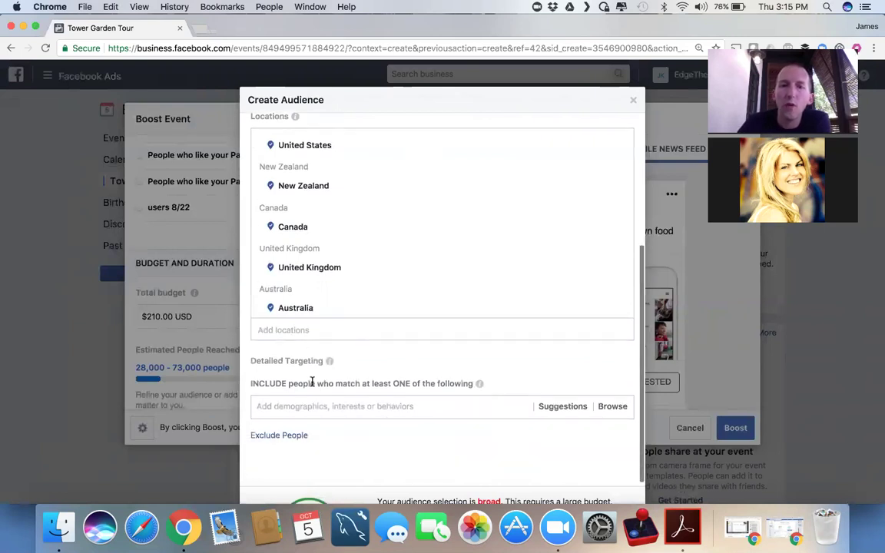
{"action": "scroll", "coordinate": [311, 381], "scroll_direction": "down", "scroll_amount": 2}
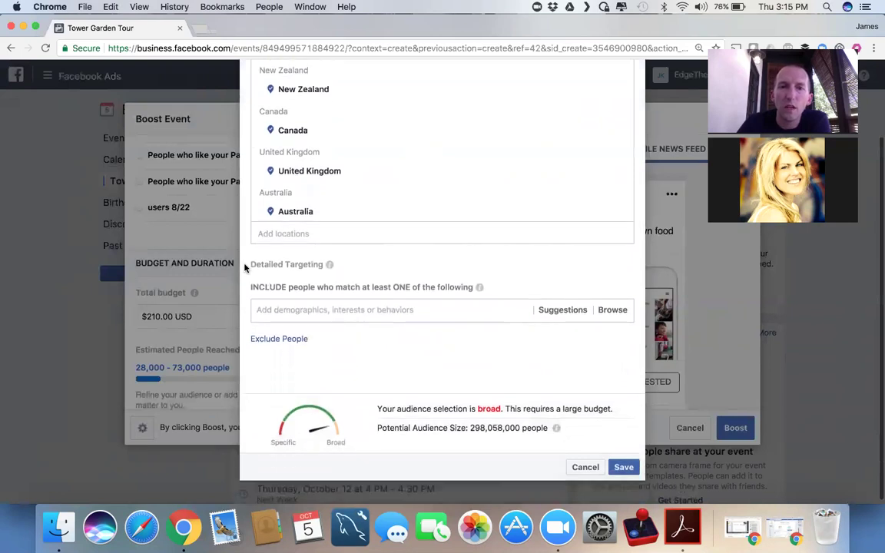
{"action": "scroll", "coordinate": [385, 193], "scroll_direction": "up", "scroll_amount": 3}
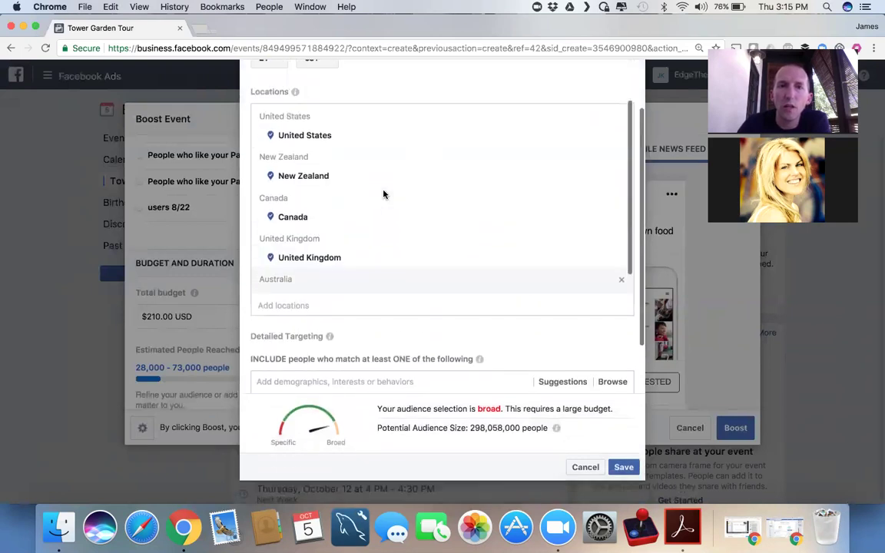
{"action": "scroll", "coordinate": [385, 195], "scroll_direction": "down", "scroll_amount": 3}
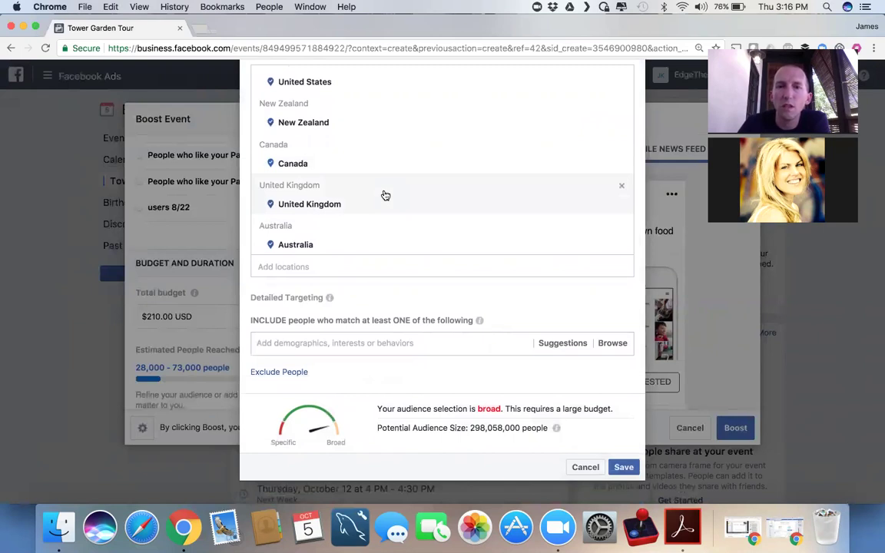
{"action": "left_click", "coordinate": [354, 271]}
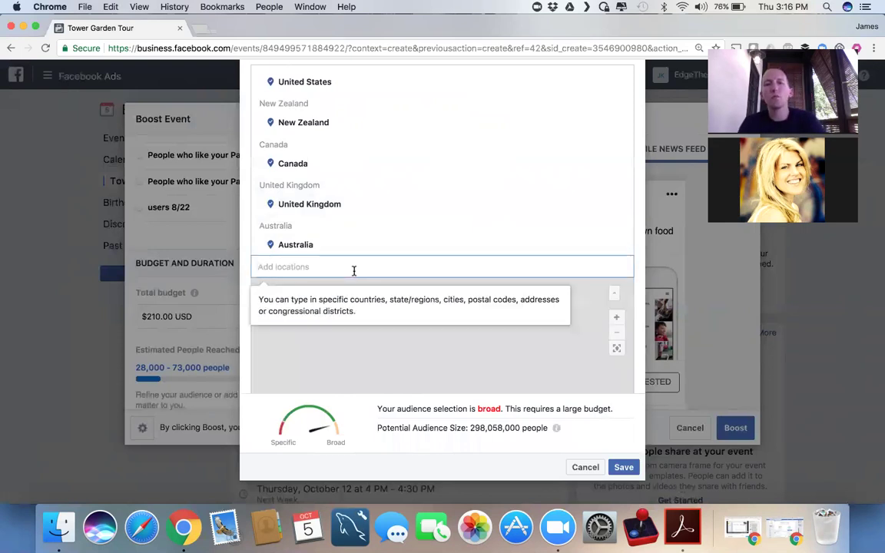
{"action": "type", "text": "dubai"}
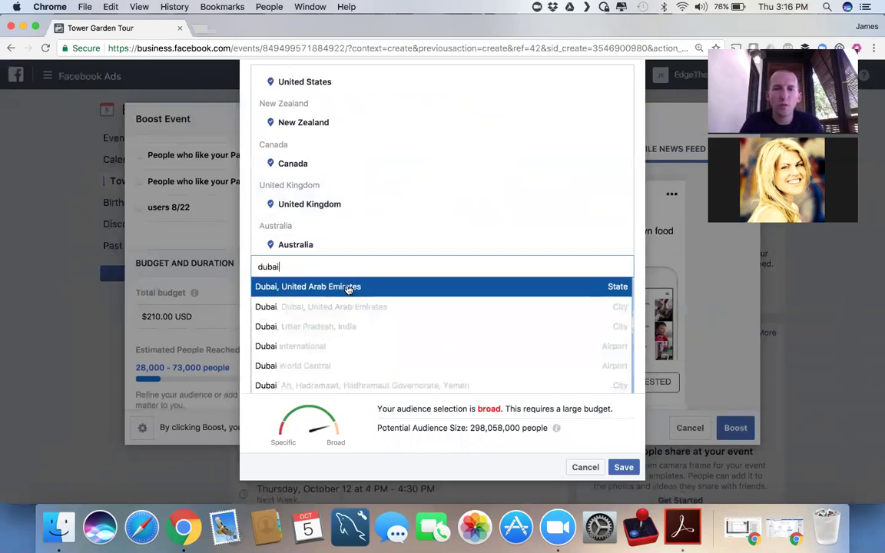
{"action": "left_click", "coordinate": [354, 291]}
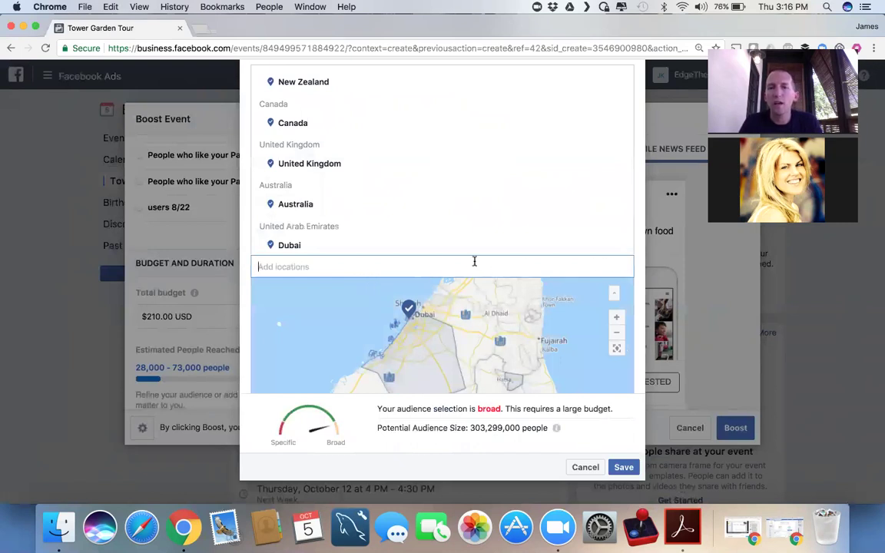
- Try to find "aeroponics" as a detailed targeting interest for the Tower Garden audience
{"action": "scroll", "coordinate": [474, 262], "scroll_direction": "down", "scroll_amount": 3}
{"action": "scroll", "coordinate": [474, 261], "scroll_direction": "down", "scroll_amount": 2}
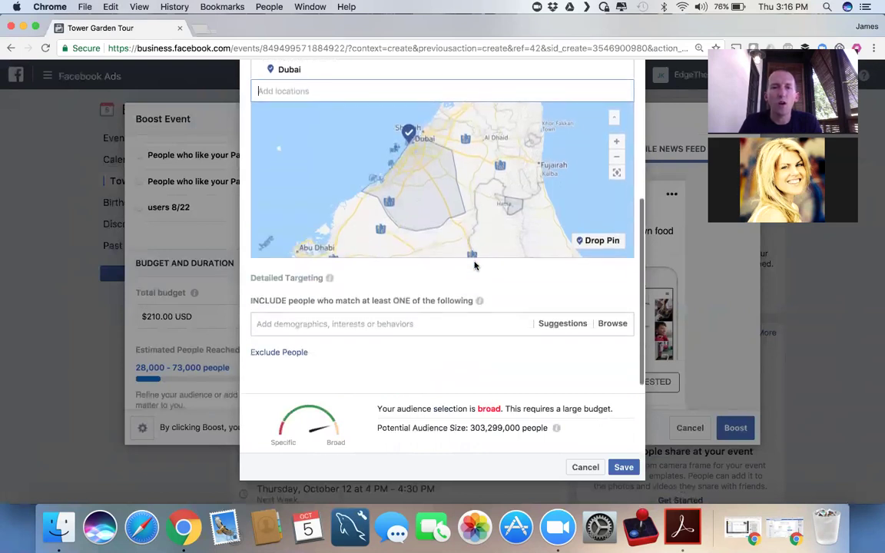
{"action": "scroll", "coordinate": [474, 262], "scroll_direction": "down", "scroll_amount": 1}
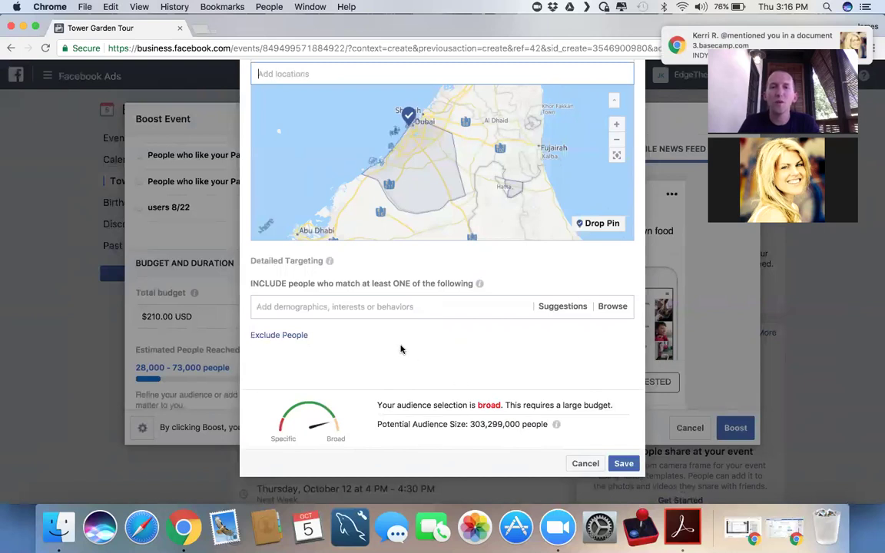
{"action": "left_click", "coordinate": [326, 309]}
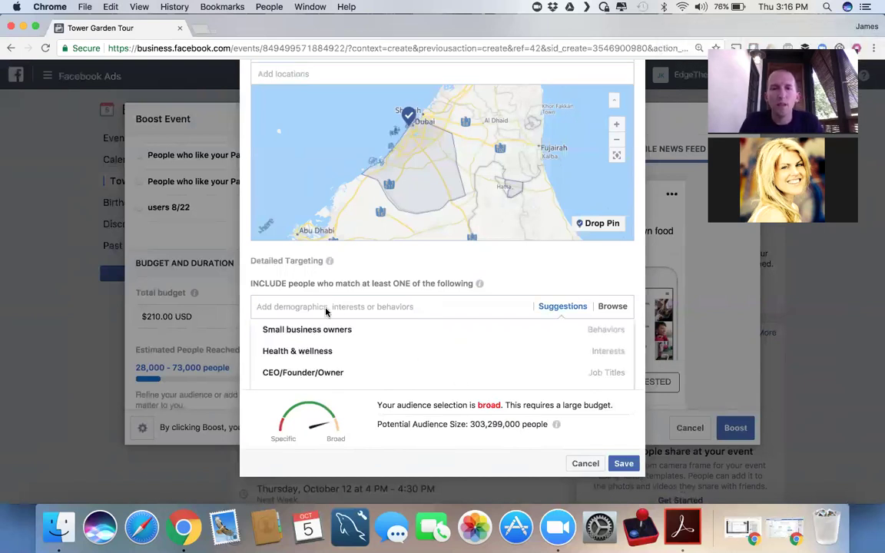
{"action": "type", "text": "aero"}
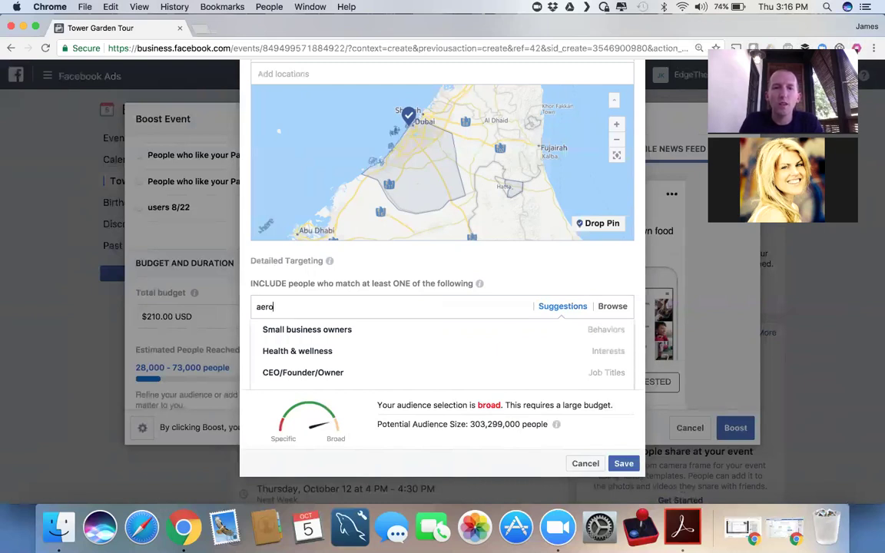
{"action": "type", "text": "poni"}
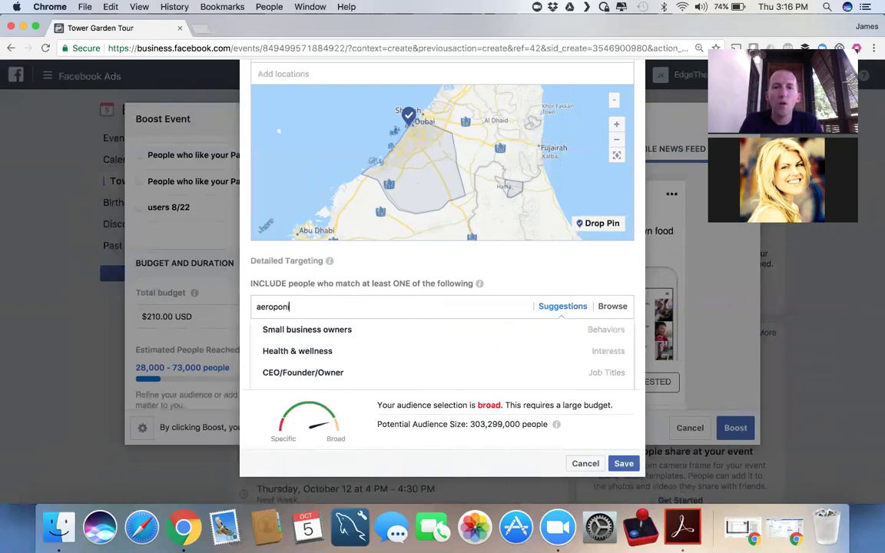
{"action": "type", "text": "cs"}
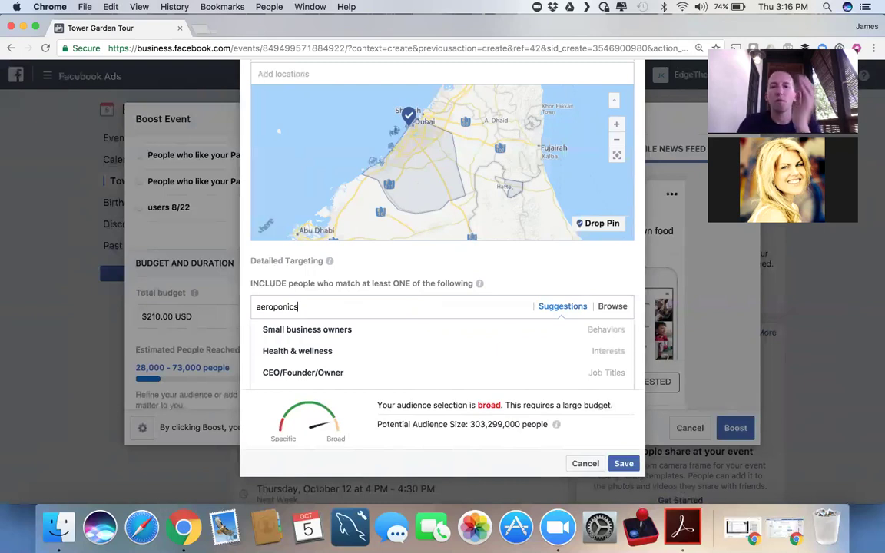
- Browse the detailed targeting categories and return to the suggested demographics, interests and behaviors
{"action": "left_click", "coordinate": [612, 307]}
{"action": "scroll", "coordinate": [342, 307], "scroll_direction": "down", "scroll_amount": 2}
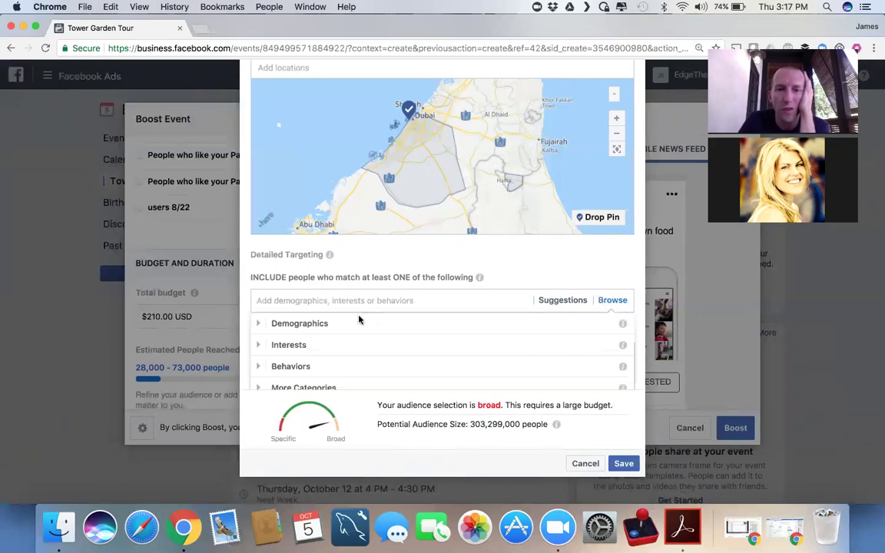
{"action": "left_click", "coordinate": [329, 286]}
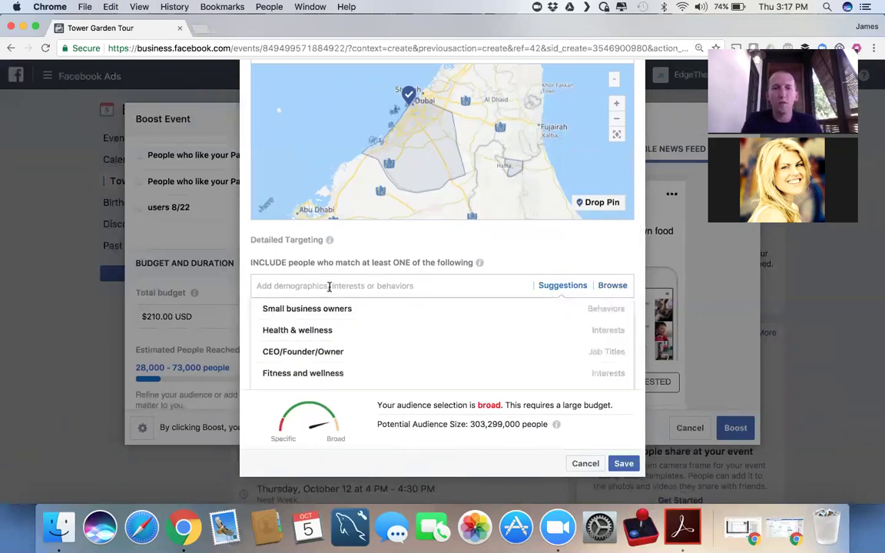
- Search the Tower Garden audience's detailed targeting options for "aeropo" and clear the search text
{"action": "type", "text": "aero"}
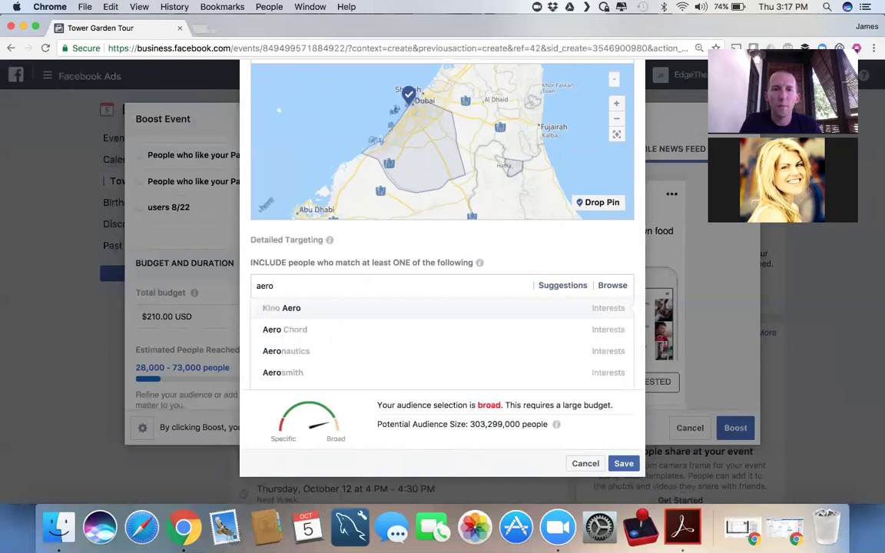
{"action": "type", "text": "po"}
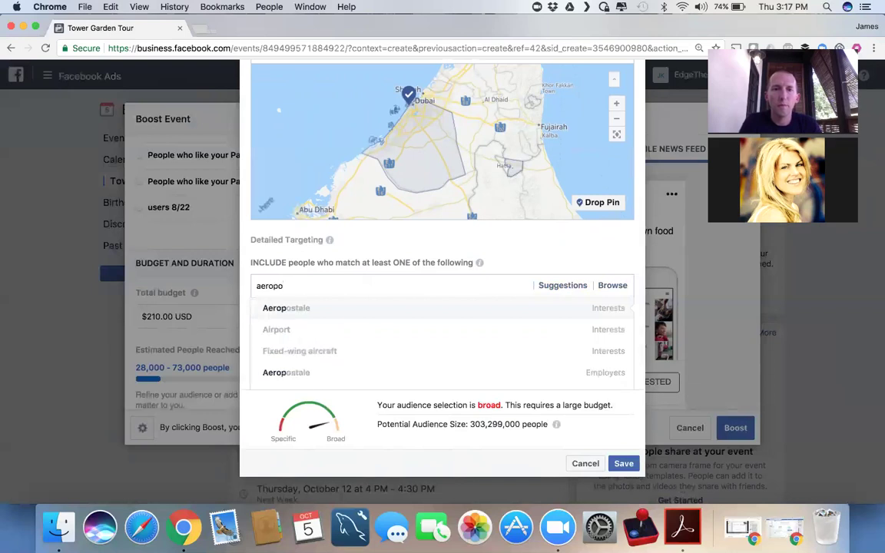
{"action": "key", "text": "BackSpace"}
{"action": "key", "text": "BackSpace"}
{"action": "key", "text": "BackSpace"}
{"action": "key", "text": "BackSpace"}
{"action": "key", "text": "BackSpace"}
{"action": "key", "text": "BackSpace"}
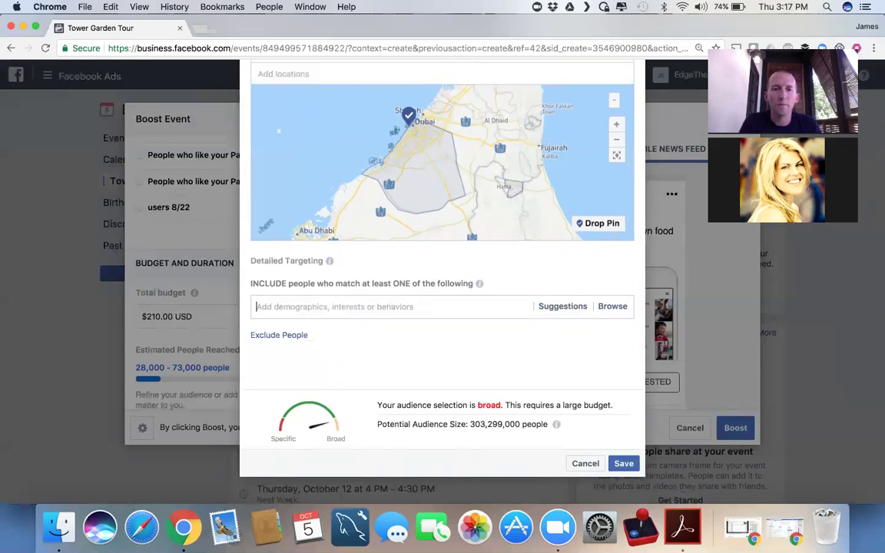
{"action": "left_click", "coordinate": [291, 306]}
{"action": "type", "text": "a"}
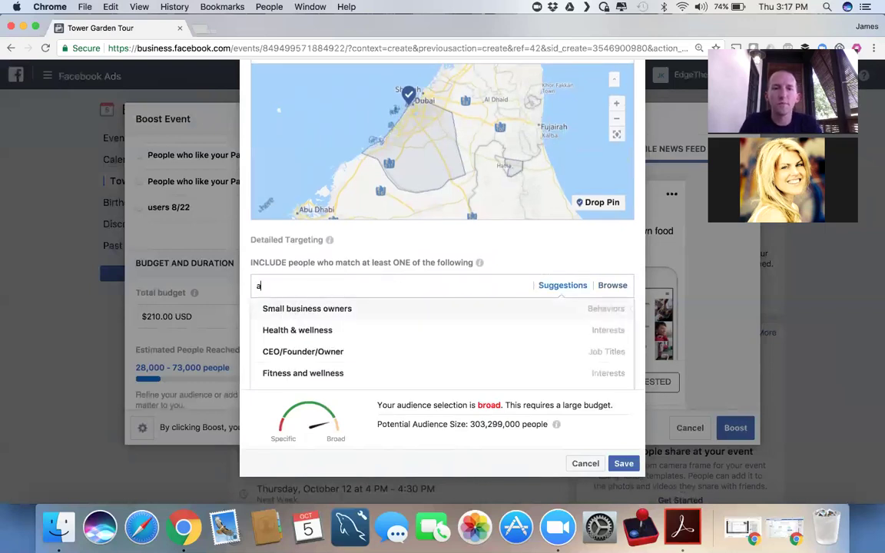
{"action": "type", "text": "eropo"}
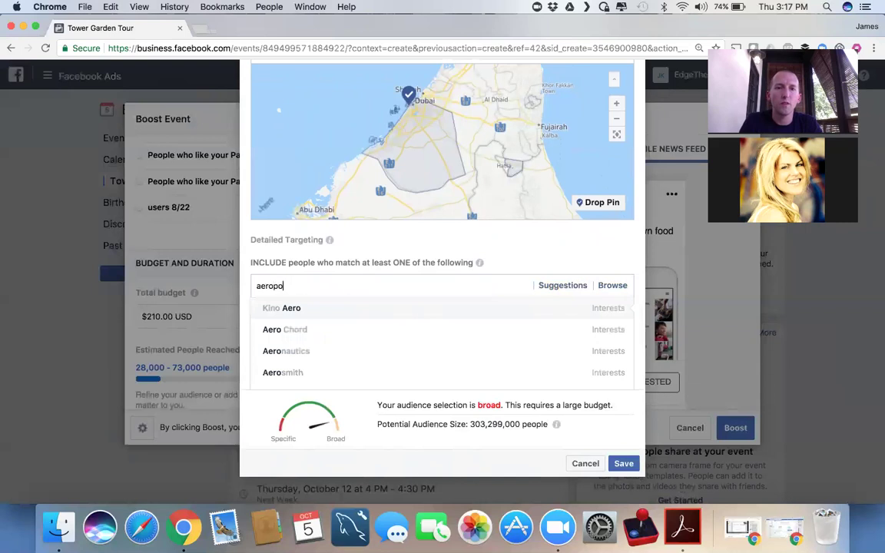
{"action": "key", "text": "BackSpace"}
{"action": "key", "text": "BackSpace"}
{"action": "key", "text": "BackSpace"}
{"action": "key", "text": "BackSpace"}
{"action": "key", "text": "BackSpace"}
{"action": "key", "text": "BackSpace"}
- Add the interest Hydroponics to the included detailed targeting of the Tower Garden audience
{"action": "type", "text": "hydro"}
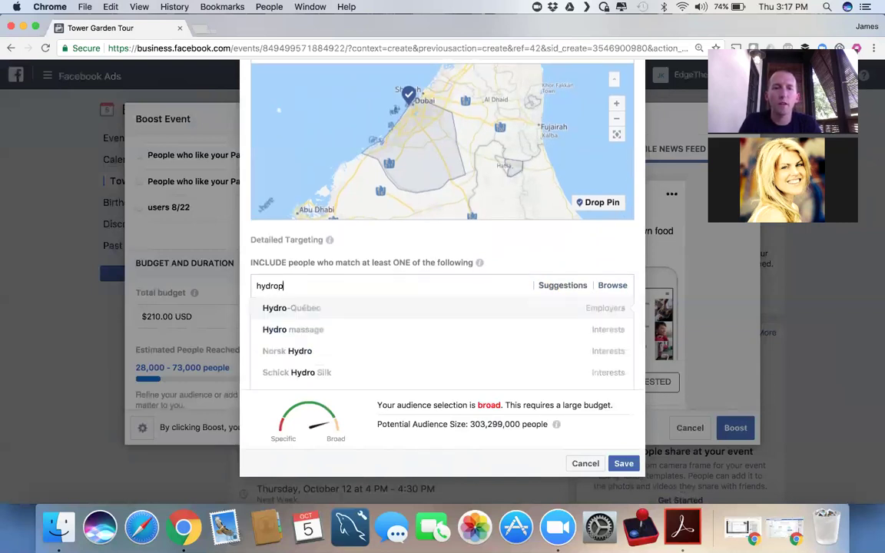
{"action": "type", "text": "p"}
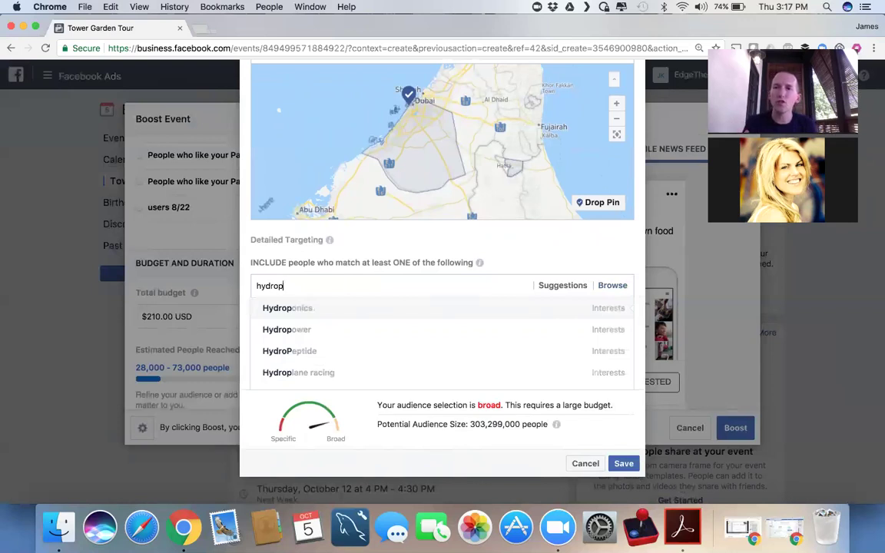
{"action": "left_click", "coordinate": [314, 310]}
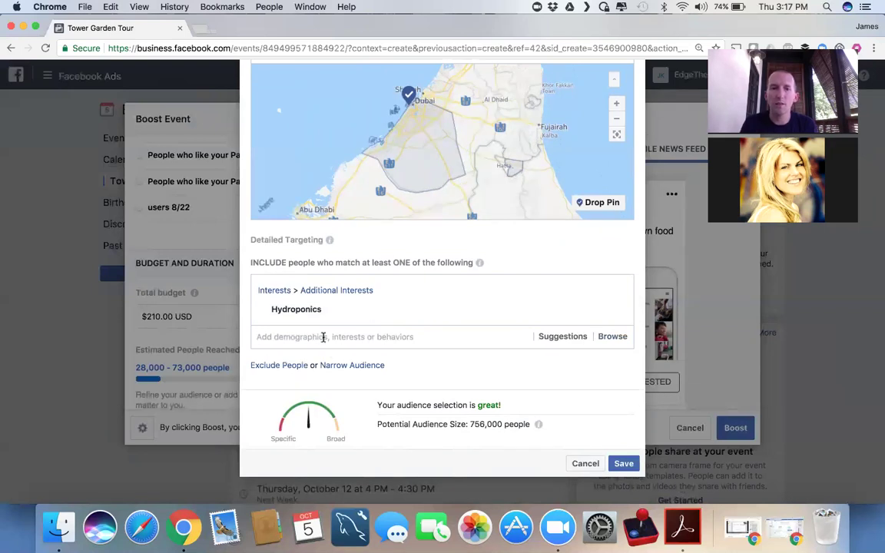
- Add the interests Urban Garden and Urban Gardening to the audience's included detailed targeting
{"action": "type", "text": "u"}
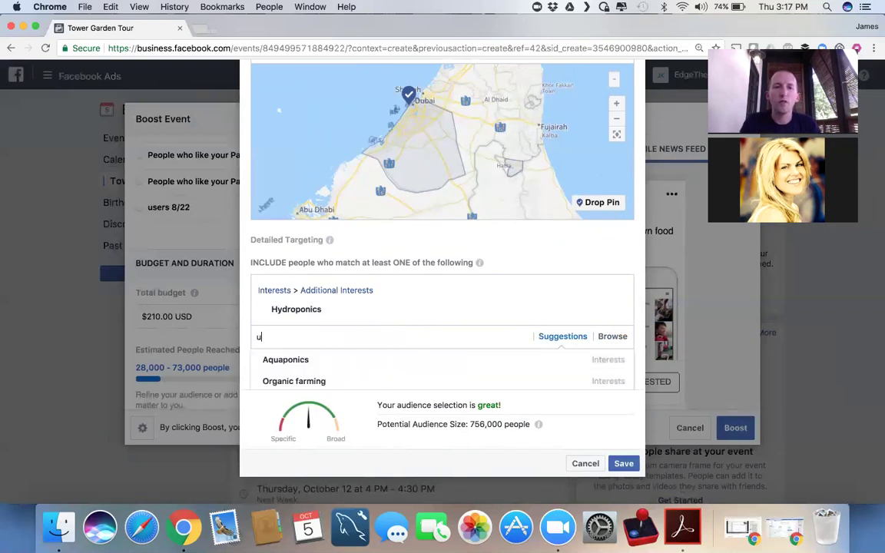
{"action": "type", "text": "rban gar"}
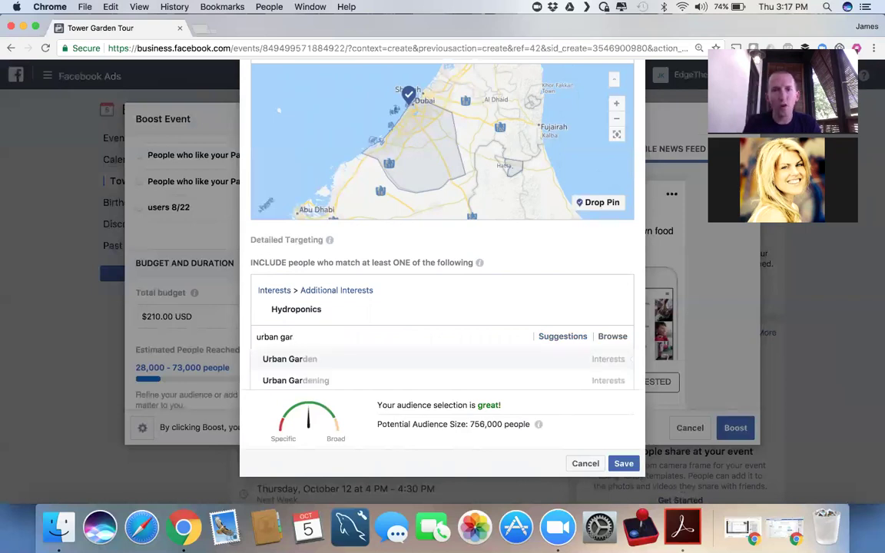
{"action": "left_click", "coordinate": [335, 363]}
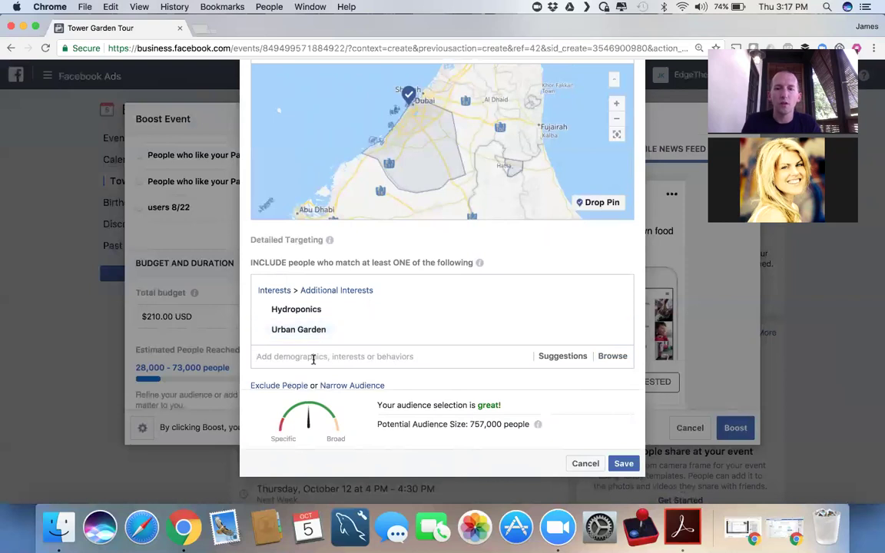
{"action": "type", "text": "urban"}
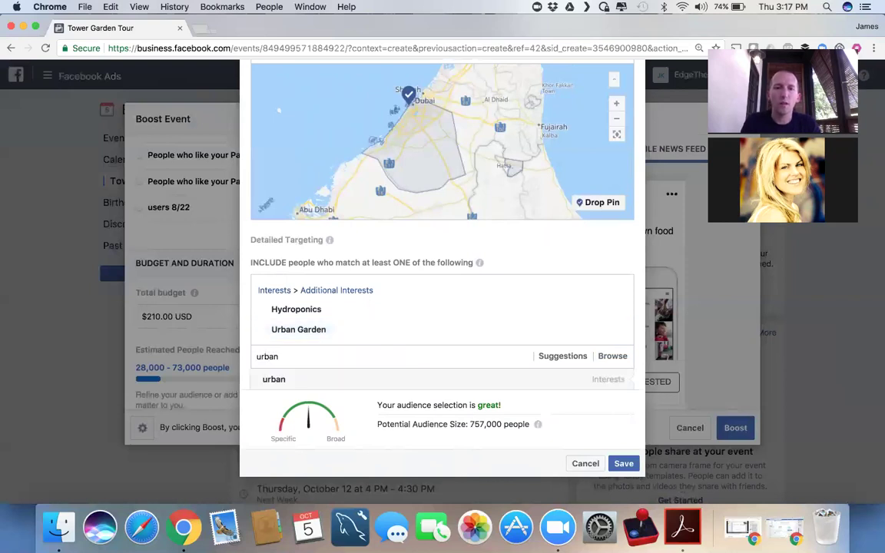
{"action": "type", "text": " gard"}
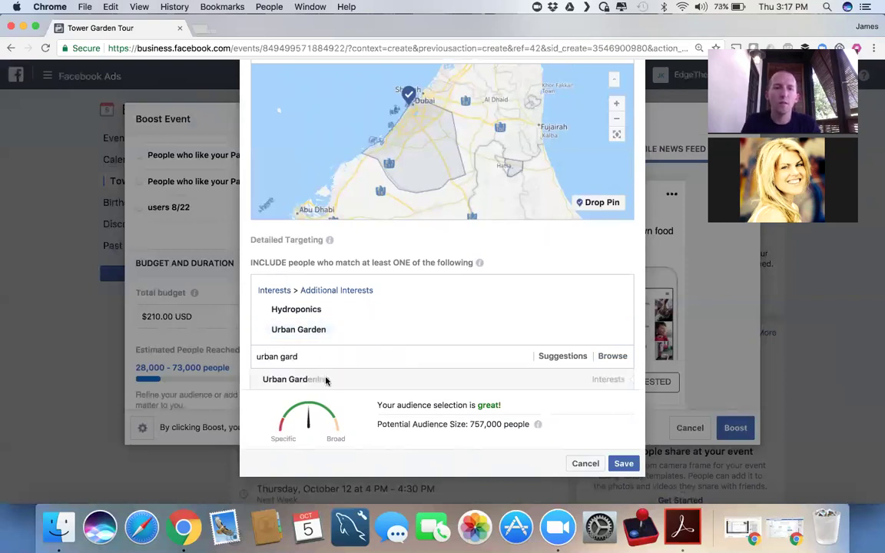
{"action": "left_click", "coordinate": [322, 379]}
- Add the job title Farm Manager to the audience's included detailed targeting
{"action": "scroll", "coordinate": [395, 332], "scroll_direction": "down", "scroll_amount": 2}
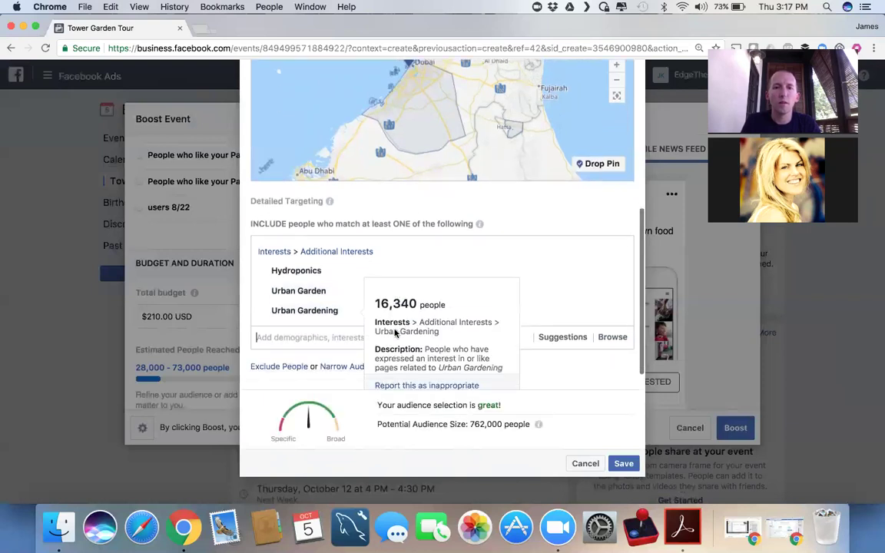
{"action": "mouse_move", "coordinate": [305, 267]}
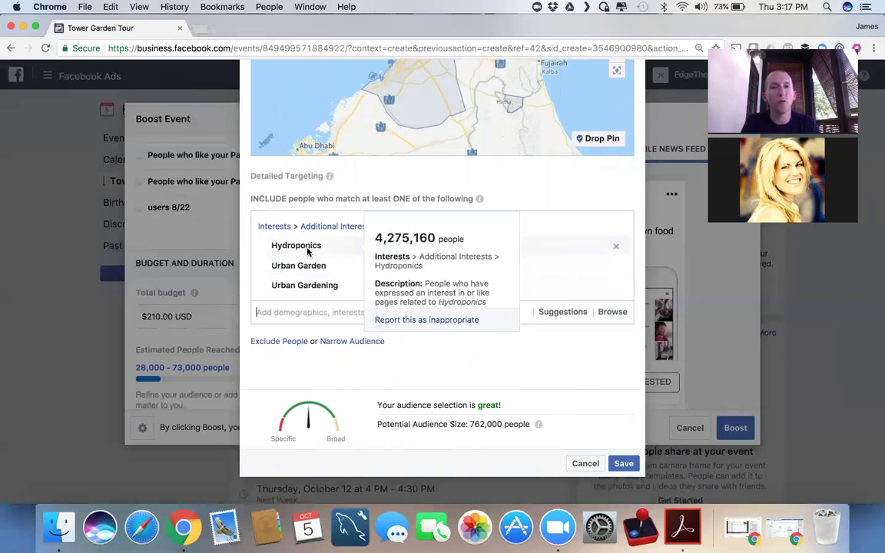
{"action": "mouse_move", "coordinate": [311, 288]}
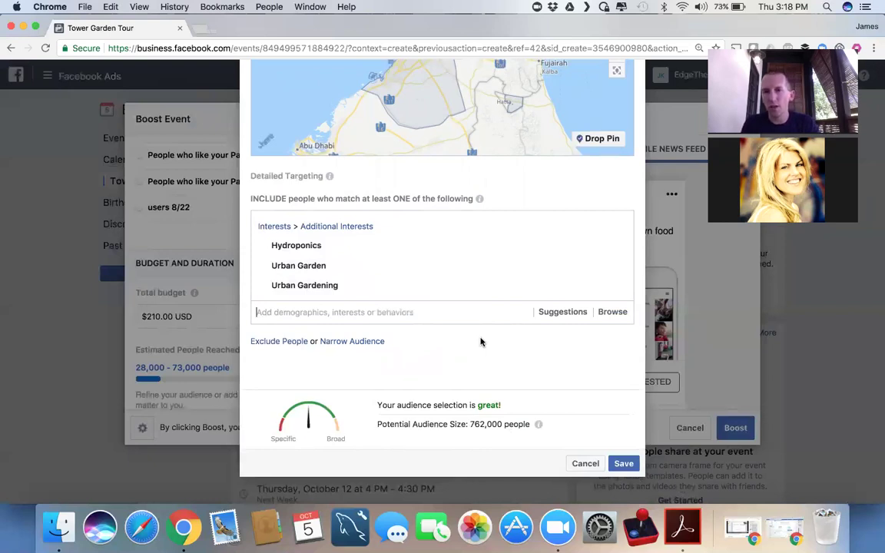
{"action": "left_click", "coordinate": [407, 311]}
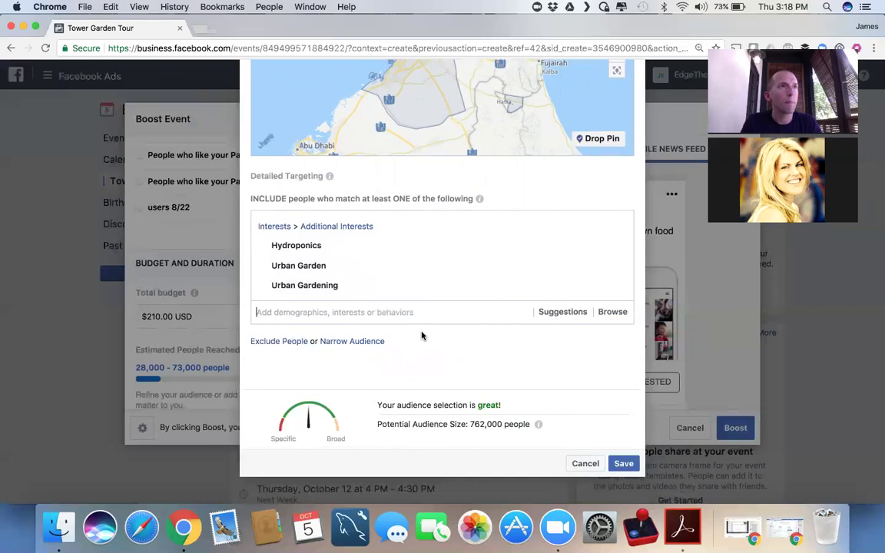
{"action": "type", "text": "farm m"}
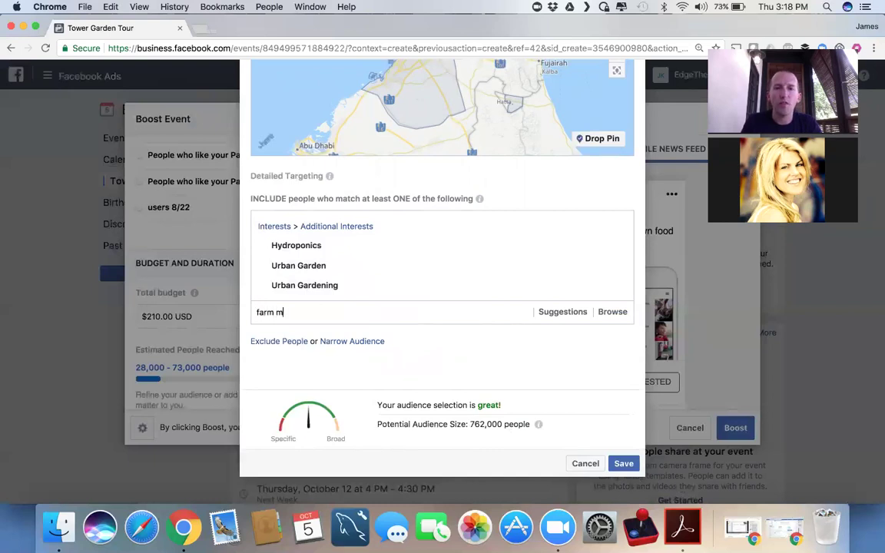
{"action": "type", "text": "ana"}
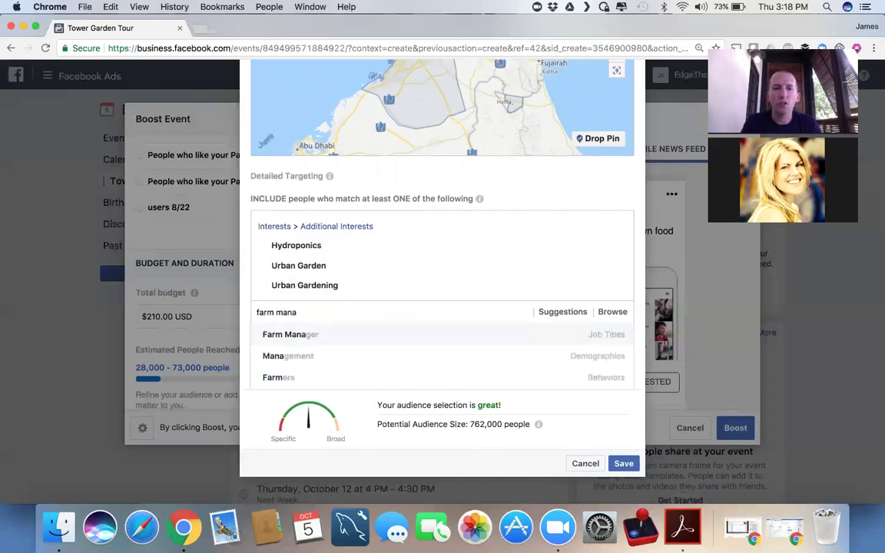
{"action": "left_click", "coordinate": [306, 336]}
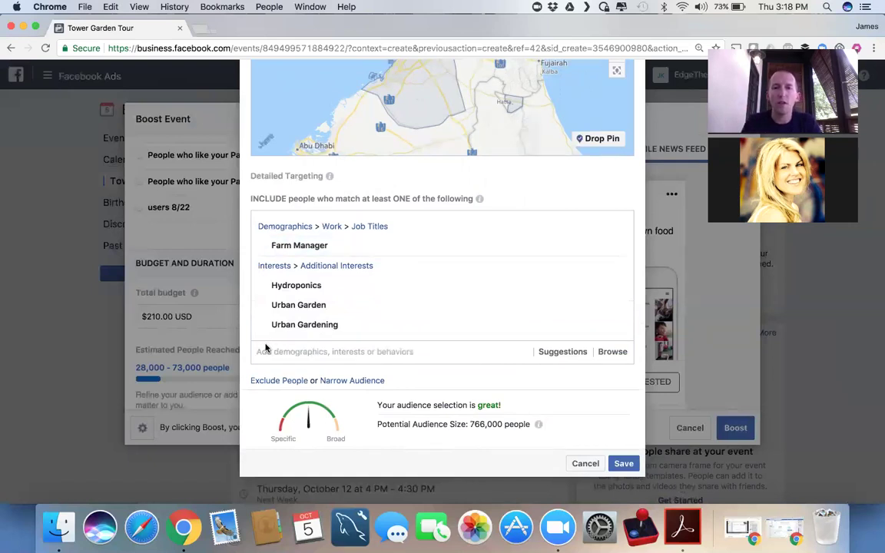
- Set up an exclusion for the audience and exclude people with the interest Team Juice Plus+
{"action": "scroll", "coordinate": [265, 348], "scroll_direction": "down", "scroll_amount": 1}
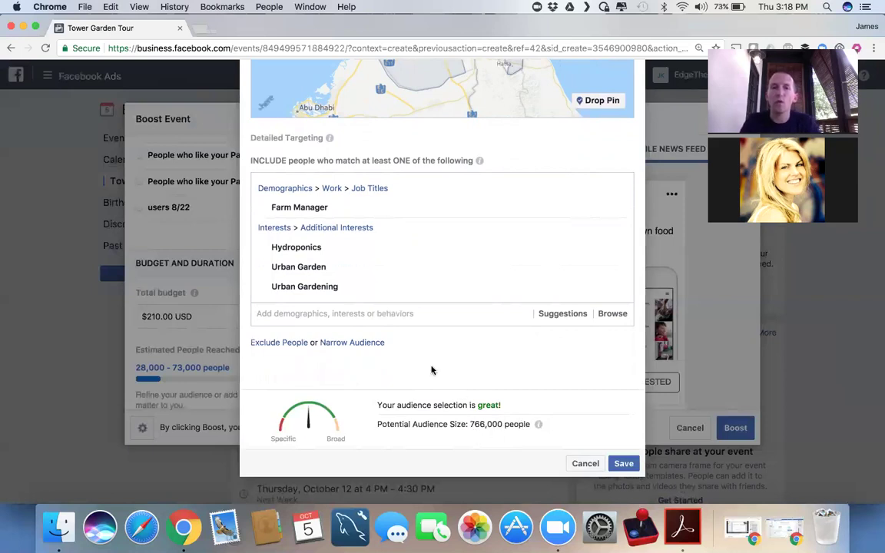
{"action": "scroll", "coordinate": [431, 369], "scroll_direction": "down", "scroll_amount": 1}
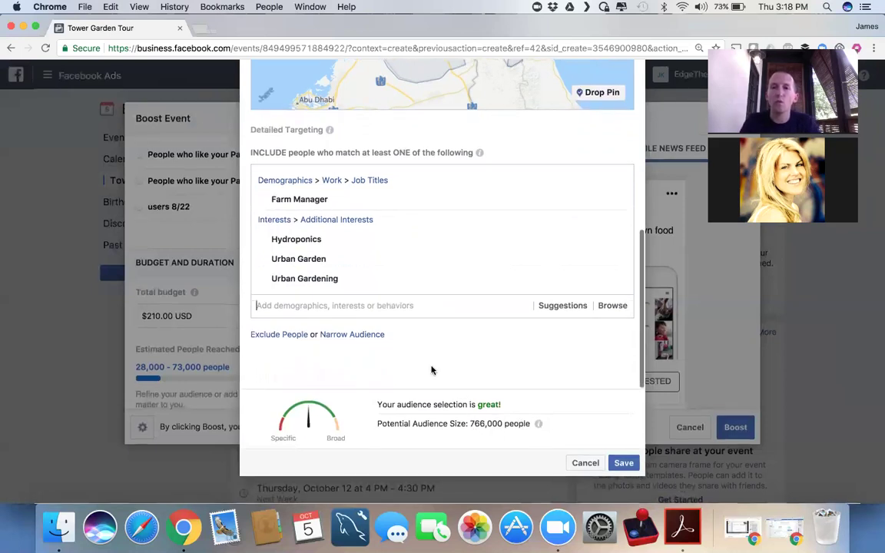
{"action": "left_click", "coordinate": [275, 338]}
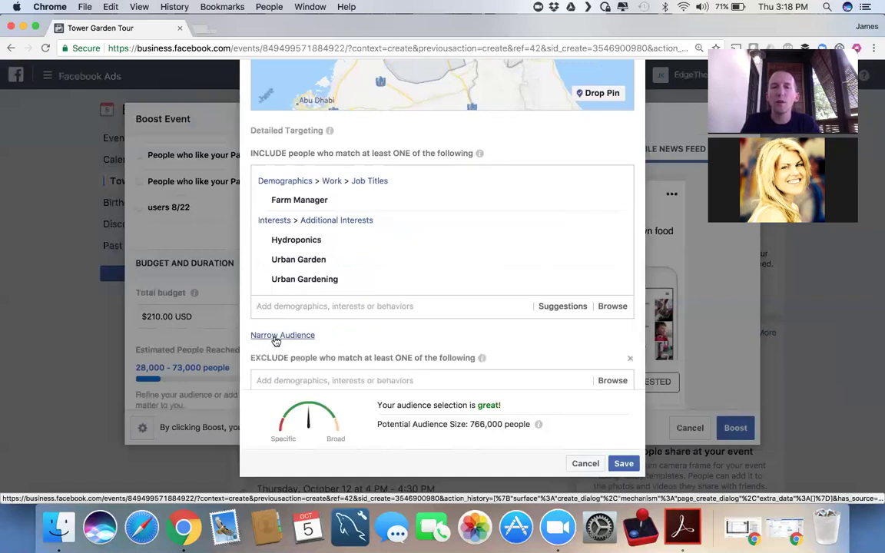
{"action": "scroll", "coordinate": [361, 338], "scroll_direction": "down", "scroll_amount": 2}
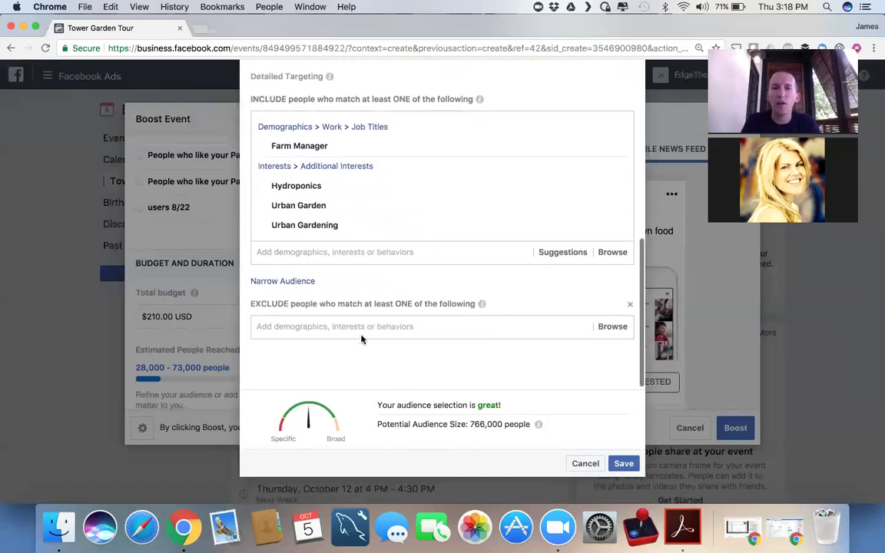
{"action": "left_click", "coordinate": [316, 324]}
{"action": "type", "text": "juice"}
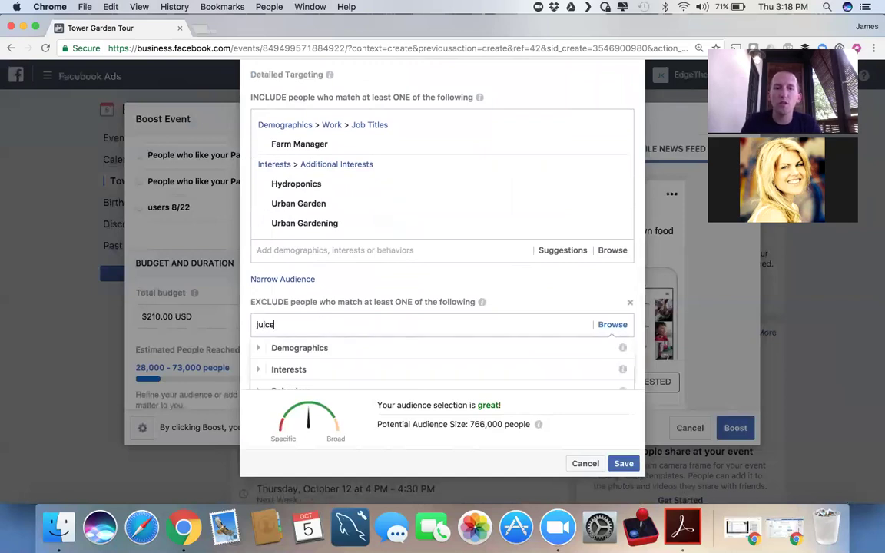
{"action": "type", "text": " pl"}
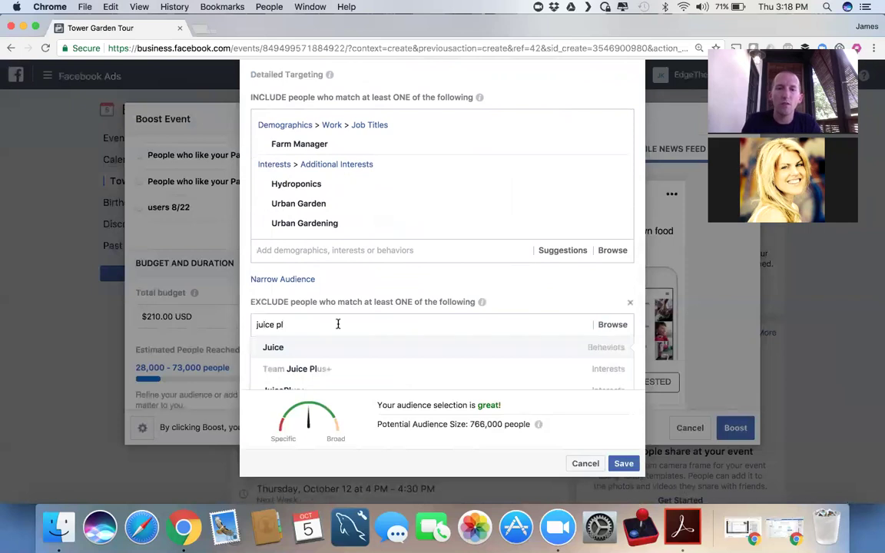
{"action": "left_click", "coordinate": [358, 376]}
{"action": "scroll", "coordinate": [357, 374], "scroll_direction": "down", "scroll_amount": 2}
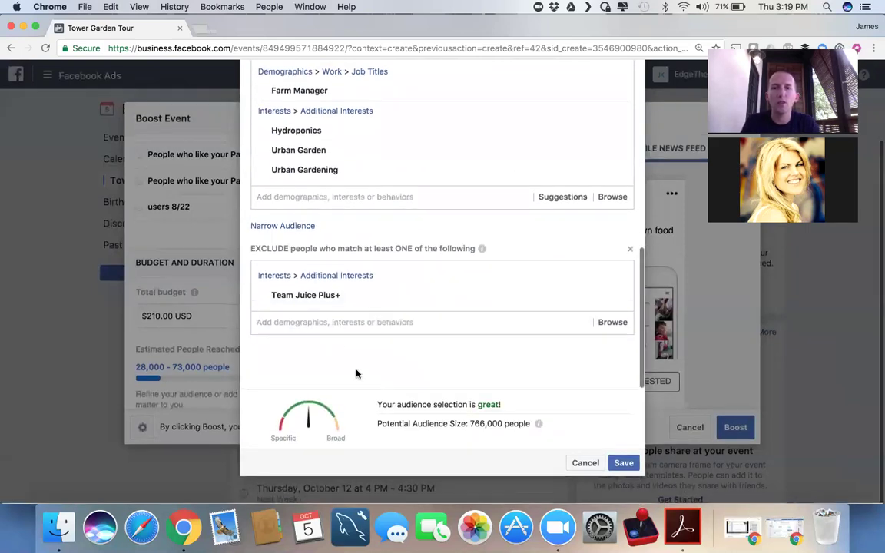
- Add the interest JuicePlus+ to the audience's exclusions
{"action": "left_click", "coordinate": [316, 322]}
{"action": "type", "text": "juiceplu"}
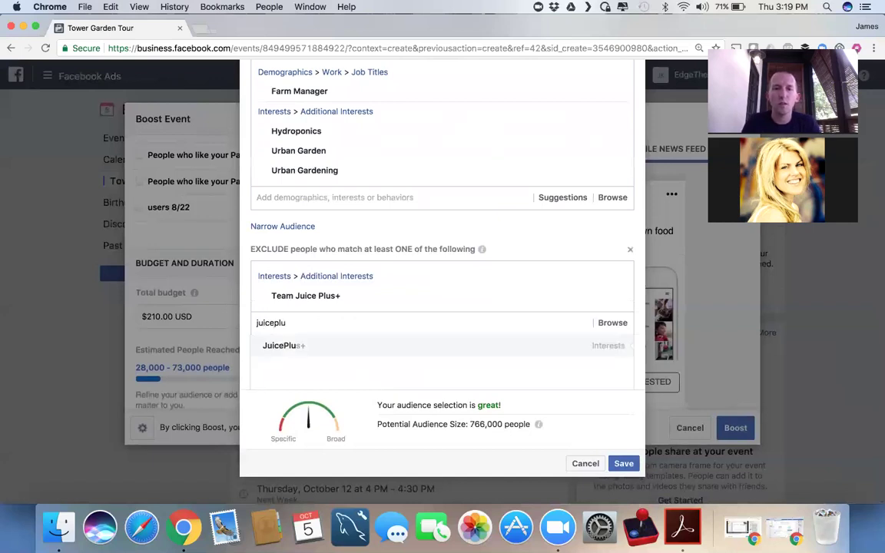
{"action": "left_click", "coordinate": [302, 348]}
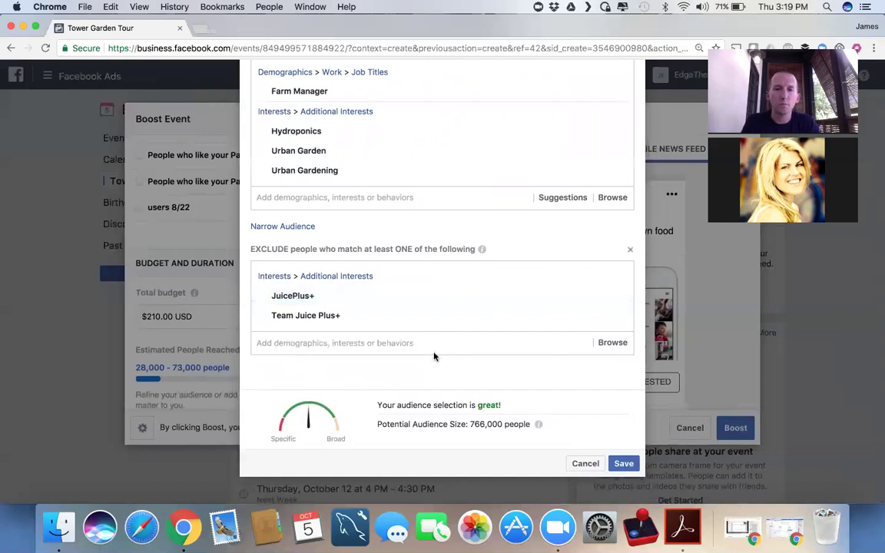
{"action": "scroll", "coordinate": [434, 356], "scroll_direction": "down", "scroll_amount": 1}
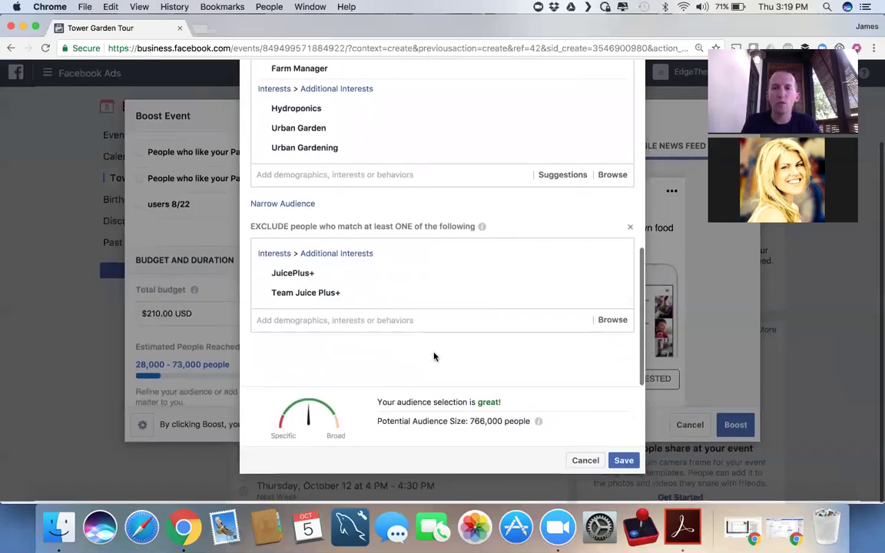
- Review the details of the Tower Garden audience's excluded Juice Plus+ interests and its included targeting entries
{"action": "left_click", "coordinate": [624, 464]}
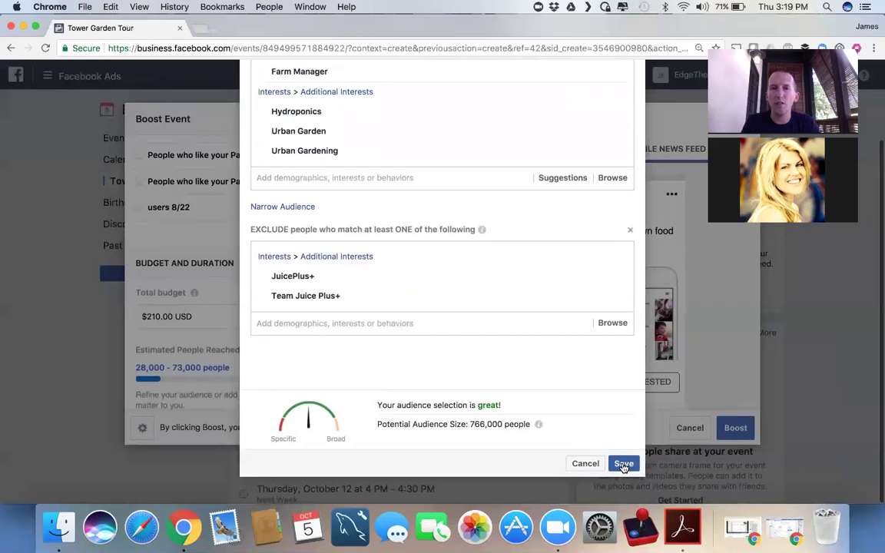
{"action": "mouse_move", "coordinate": [483, 284]}
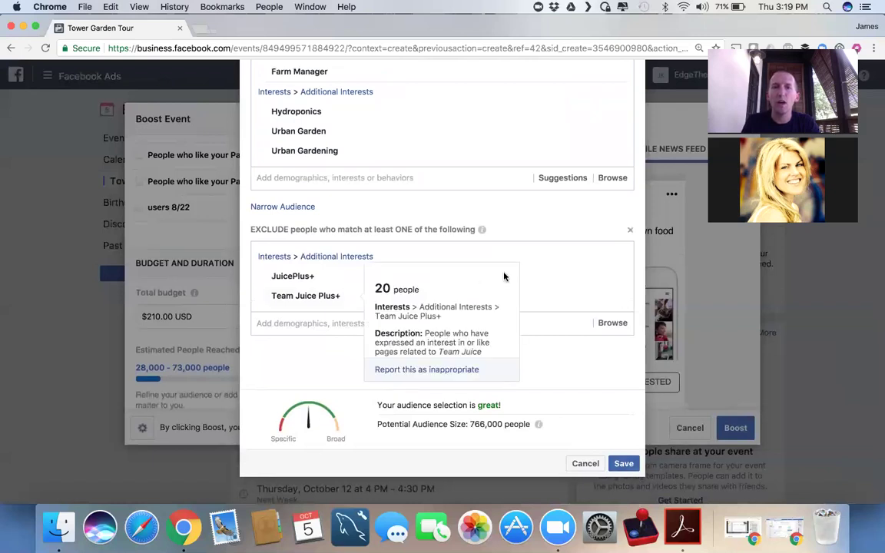
{"action": "scroll", "coordinate": [470, 212], "scroll_direction": "up", "scroll_amount": 3}
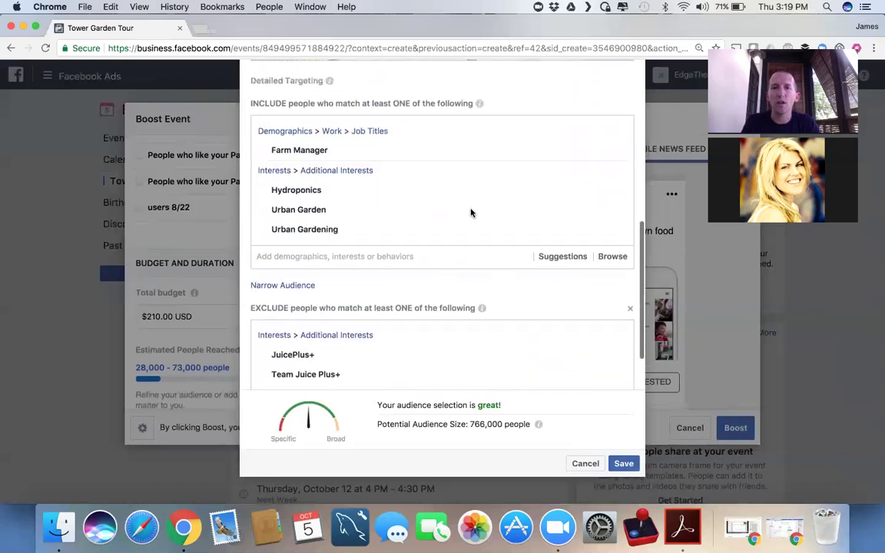
{"action": "mouse_move", "coordinate": [424, 189]}
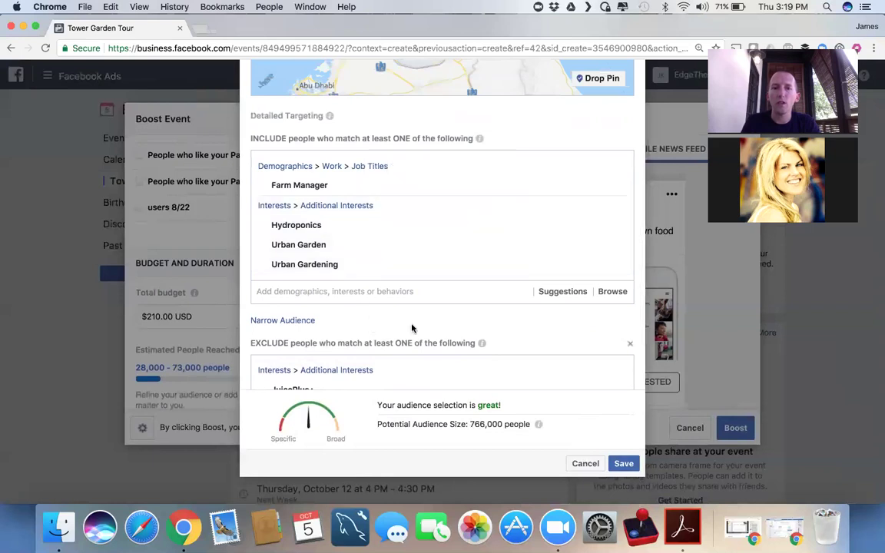
{"action": "mouse_move", "coordinate": [397, 188]}
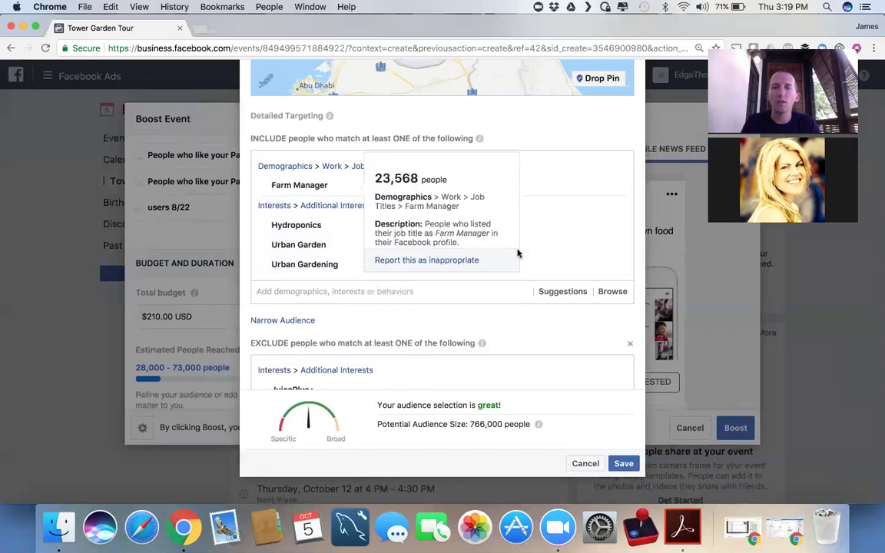
- Check the Tower Garden audience's locations, included targeting and exclusions, and save the audience
{"action": "scroll", "coordinate": [518, 253], "scroll_direction": "up", "scroll_amount": 5}
{"action": "scroll", "coordinate": [517, 253], "scroll_direction": "up", "scroll_amount": 5}
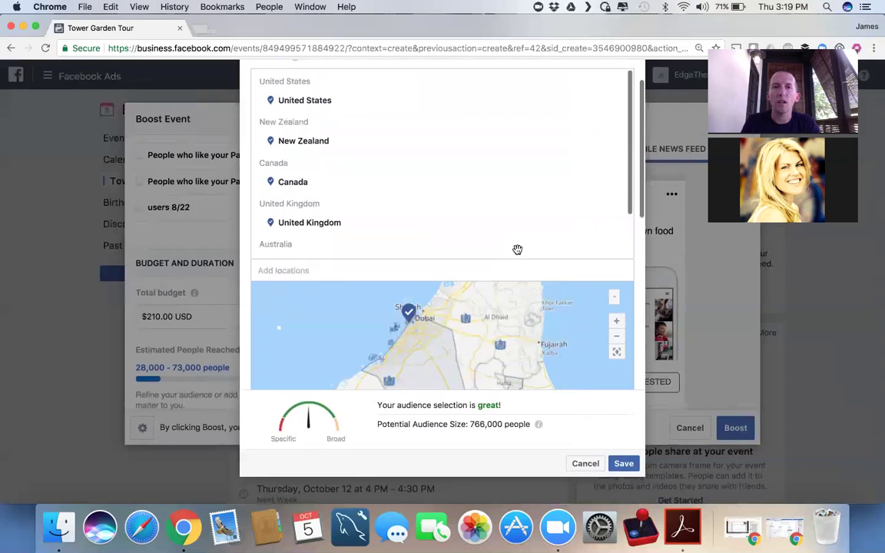
{"action": "scroll", "coordinate": [518, 253], "scroll_direction": "down", "scroll_amount": 2}
{"action": "scroll", "coordinate": [518, 253], "scroll_direction": "down", "scroll_amount": 6}
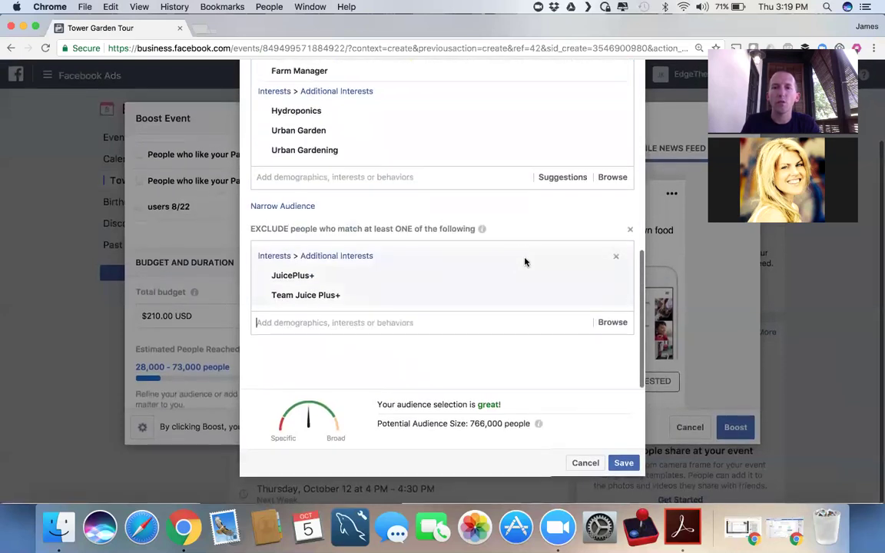
{"action": "left_click", "coordinate": [623, 465]}
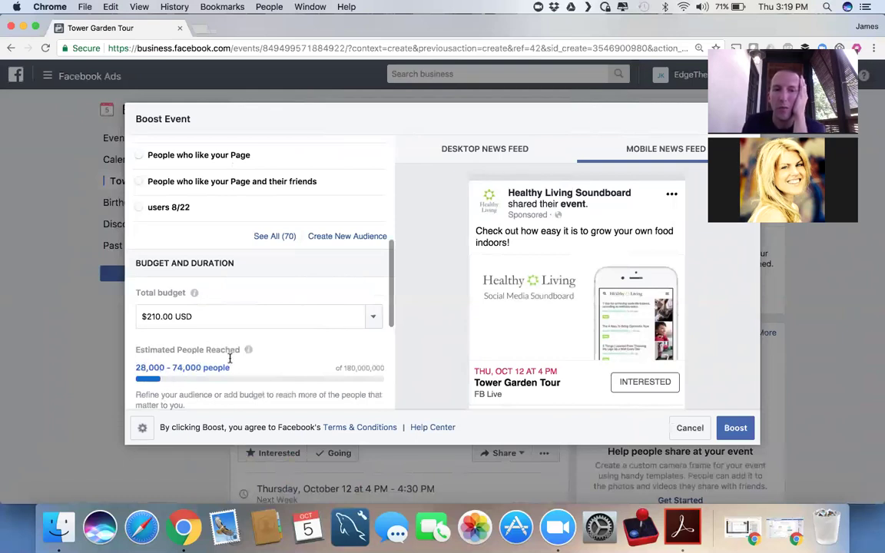
- Set the event boost's total budget to $10.00 USD and check the estimated people reached
{"action": "left_click", "coordinate": [224, 324]}
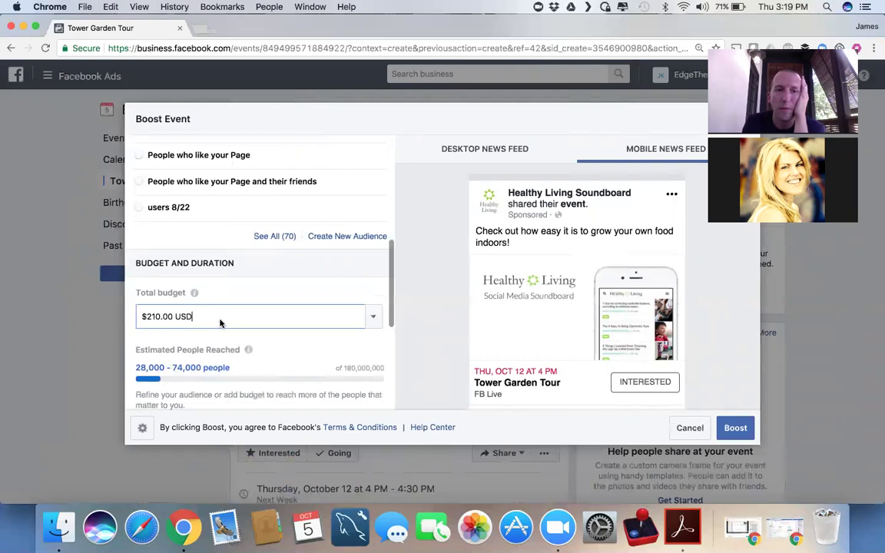
{"action": "left_click", "coordinate": [159, 318]}
{"action": "key", "text": "Left"}
{"action": "key", "text": "Left"}
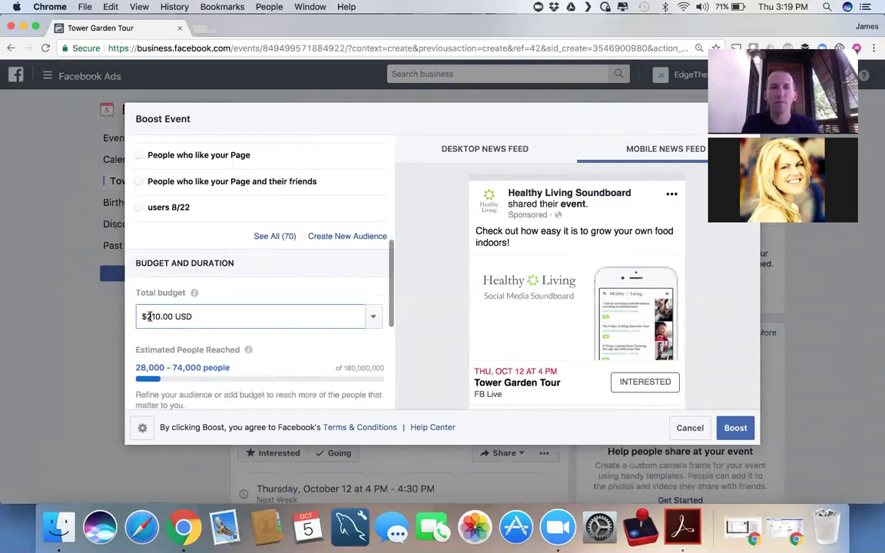
{"action": "key", "text": "BackSpace"}
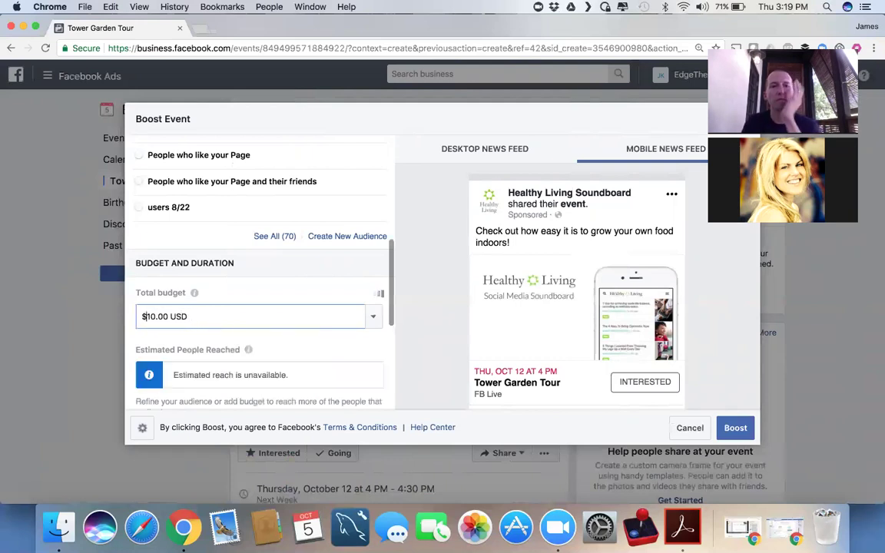
{"action": "mouse_move", "coordinate": [251, 351]}
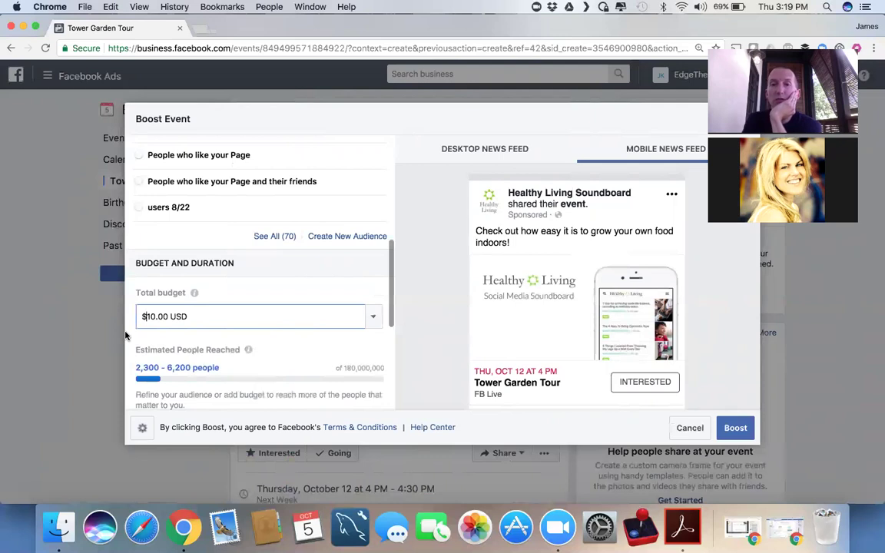
- Preview the event ad in the desktop news feed format and cancel the promotion
{"action": "scroll", "coordinate": [125, 335], "scroll_direction": "down", "scroll_amount": 1}
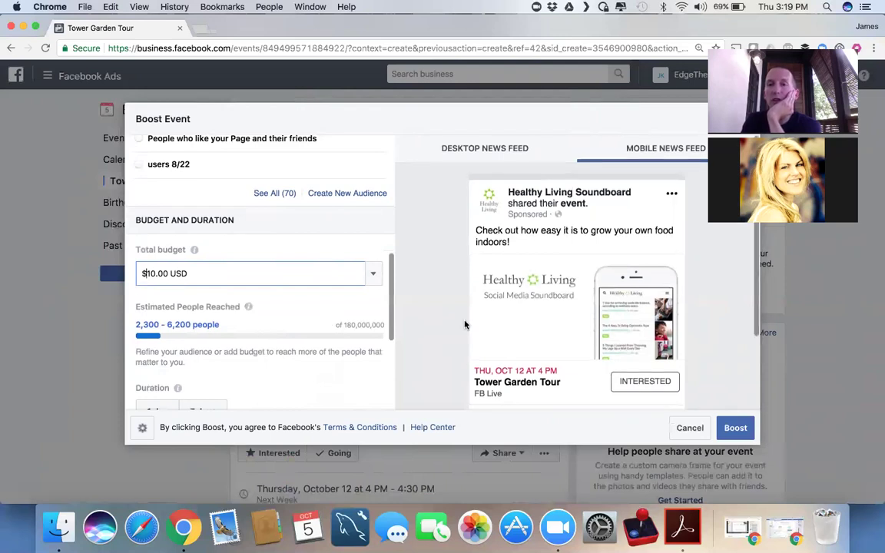
{"action": "scroll", "coordinate": [465, 325], "scroll_direction": "down", "scroll_amount": 2}
{"action": "scroll", "coordinate": [465, 325], "scroll_direction": "up", "scroll_amount": 2}
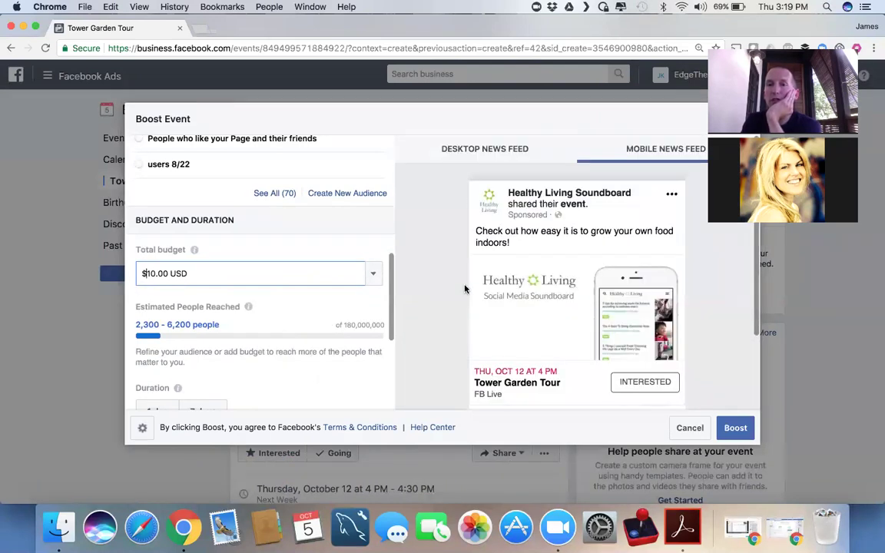
{"action": "left_click", "coordinate": [485, 150]}
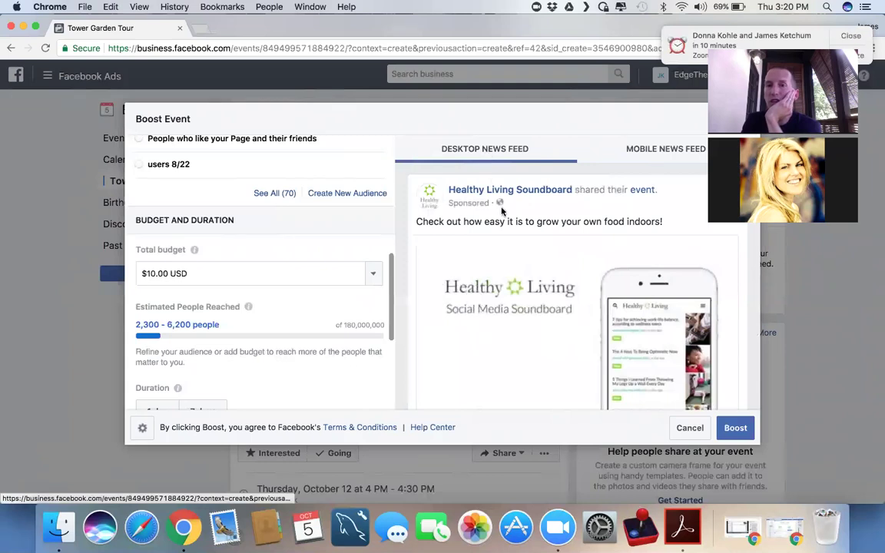
{"action": "scroll", "coordinate": [508, 271], "scroll_direction": "down", "scroll_amount": 3}
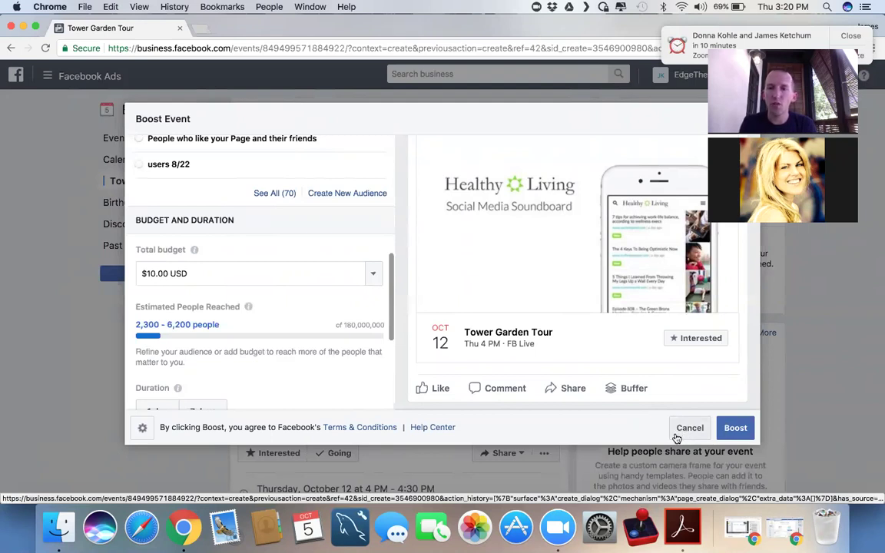
{"action": "left_click", "coordinate": [687, 433]}
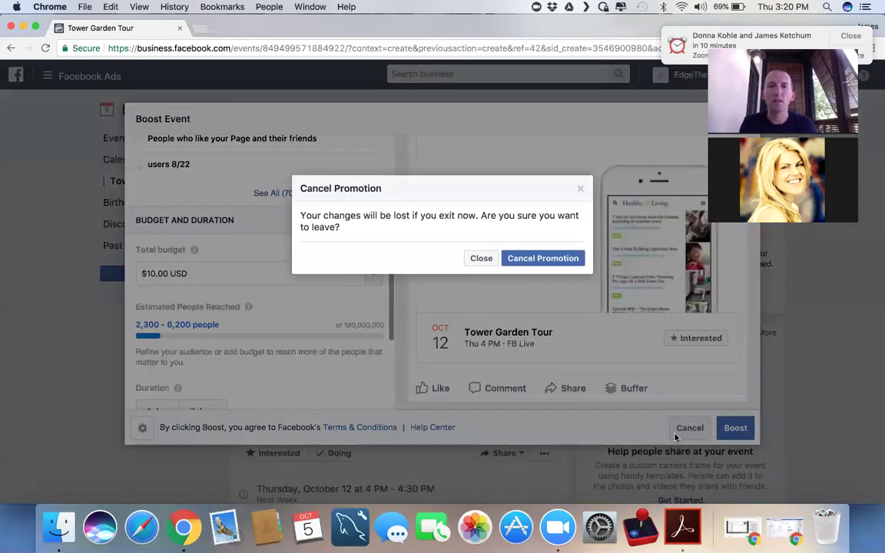
{"action": "left_click", "coordinate": [529, 258]}
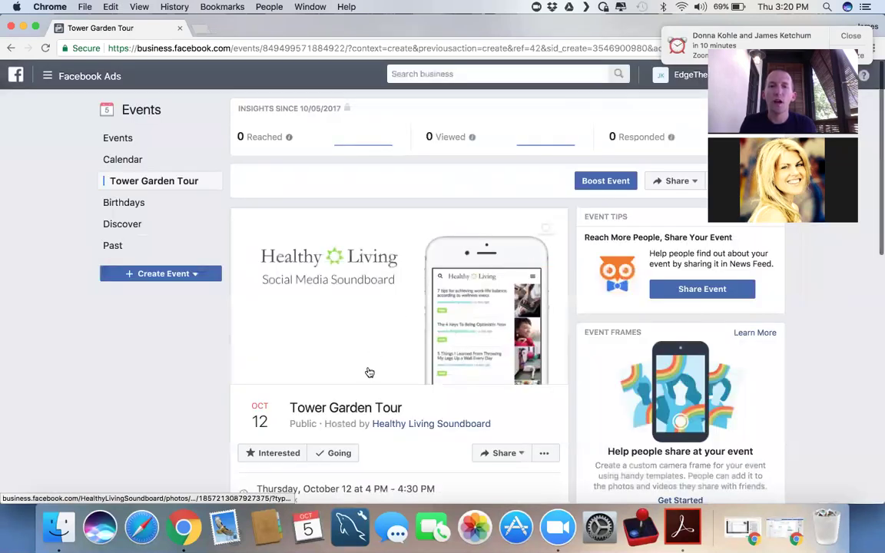
- View the Tower Garden Tour event's cover photo enlarged and return to the event page
{"action": "scroll", "coordinate": [351, 409], "scroll_direction": "down", "scroll_amount": 3}
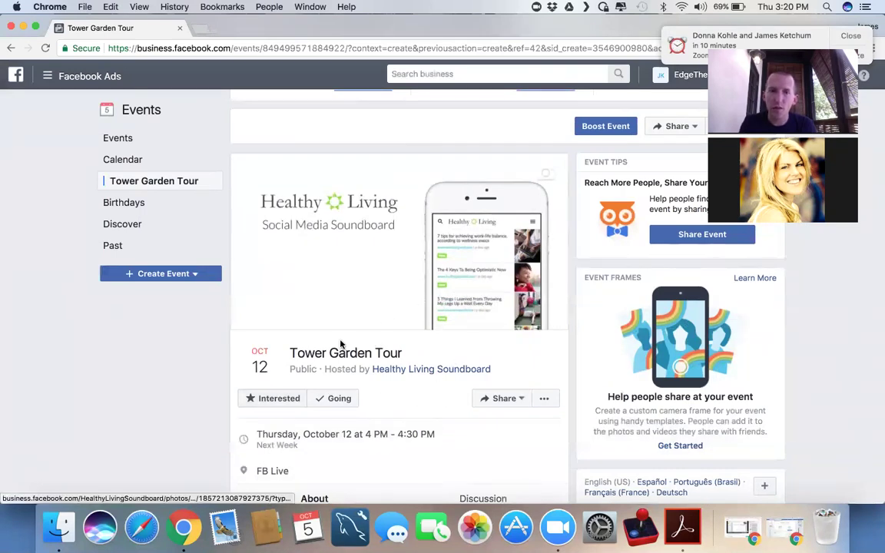
{"action": "left_click", "coordinate": [342, 312]}
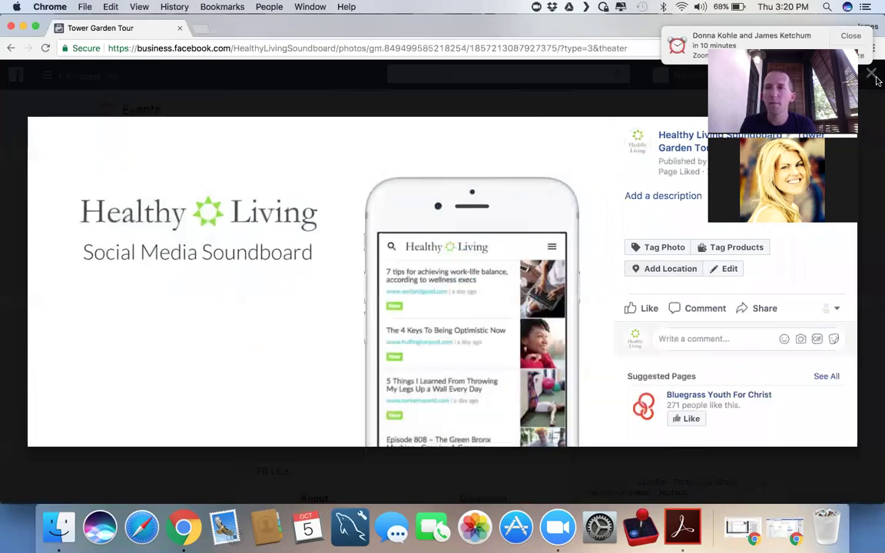
{"action": "key", "text": "Escape"}
{"action": "scroll", "coordinate": [446, 345], "scroll_direction": "down", "scroll_amount": 2}
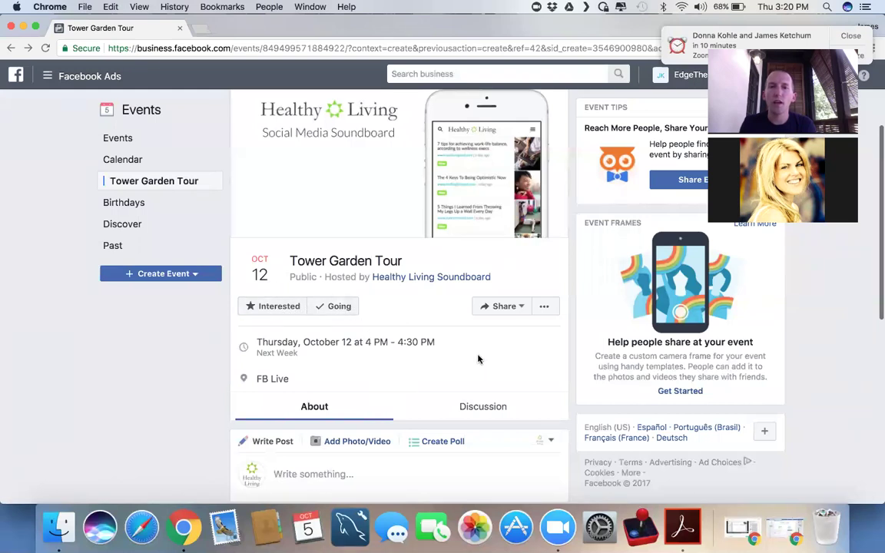
- Check the sharing options and the post area of the Tower Garden Tour event
{"action": "left_click", "coordinate": [486, 306]}
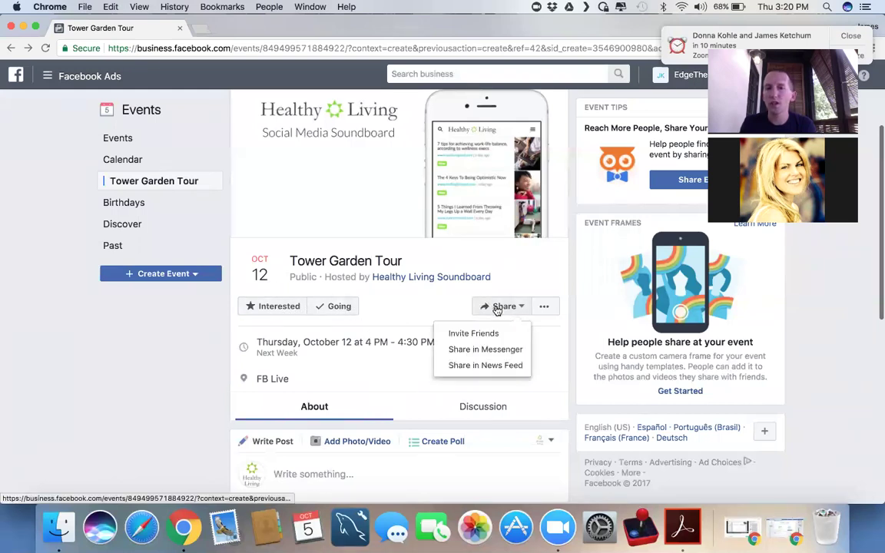
{"action": "left_click", "coordinate": [473, 309]}
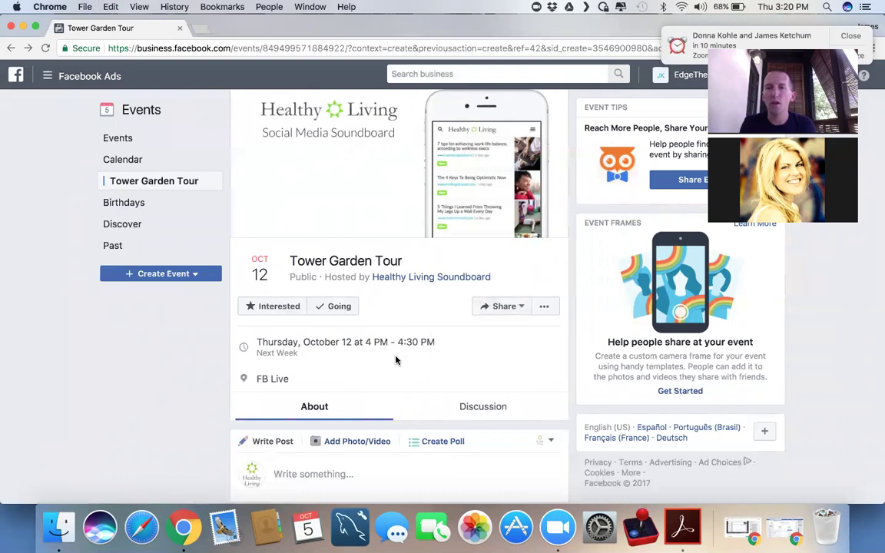
{"action": "scroll", "coordinate": [396, 361], "scroll_direction": "down", "scroll_amount": 2}
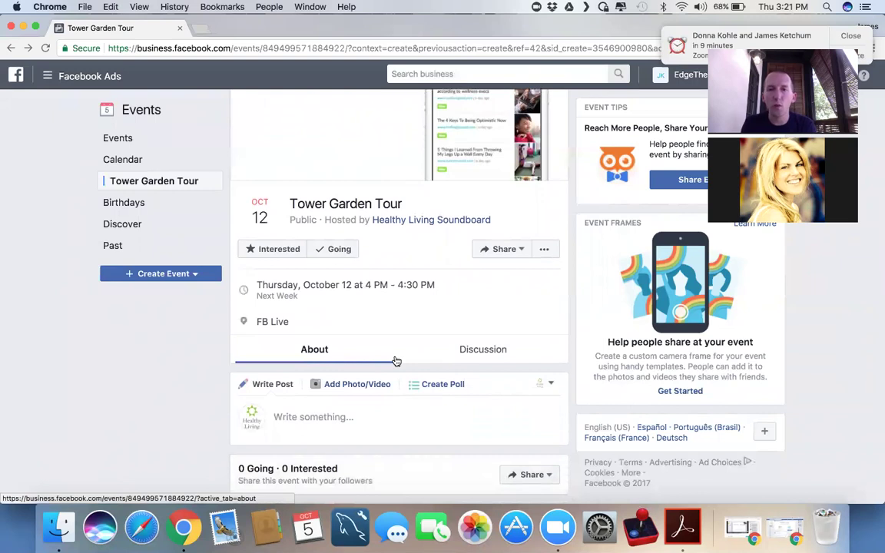
{"action": "scroll", "coordinate": [395, 360], "scroll_direction": "up", "scroll_amount": 2}
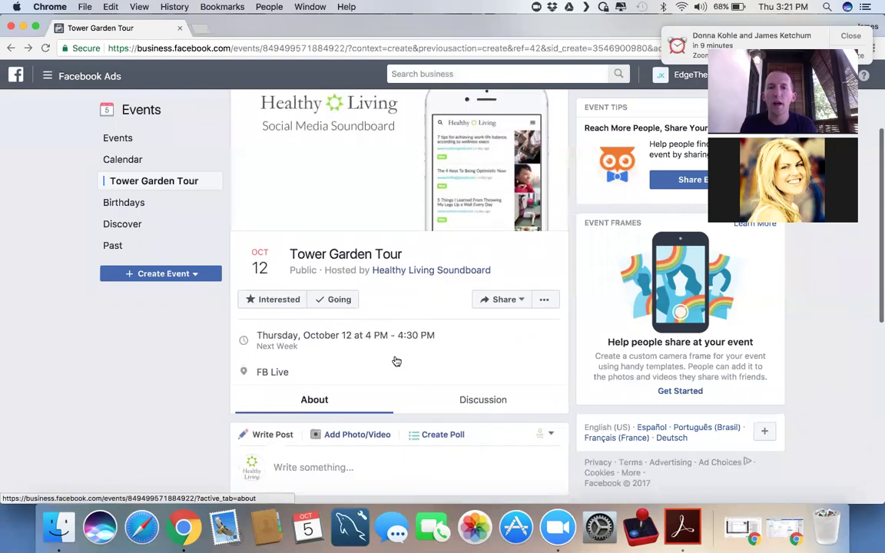
{"action": "scroll", "coordinate": [396, 360], "scroll_direction": "down", "scroll_amount": 2}
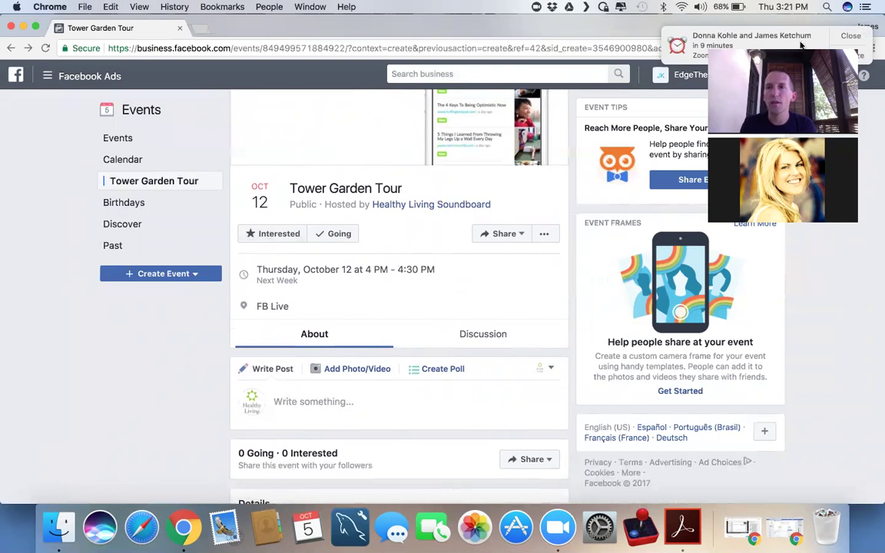
- Dismiss the calendar reminder and show the event's additional options
{"action": "left_click", "coordinate": [843, 37]}
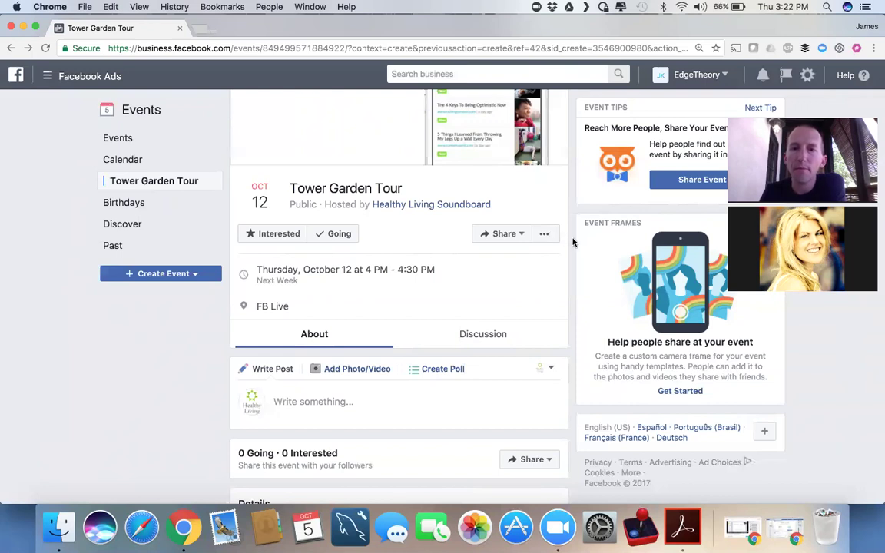
{"action": "scroll", "coordinate": [572, 243], "scroll_direction": "up", "scroll_amount": 1}
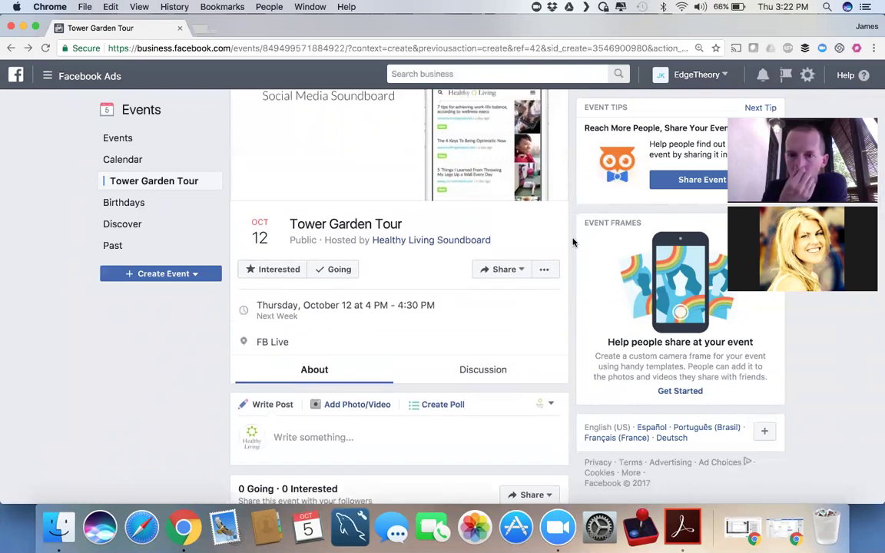
{"action": "left_click", "coordinate": [542, 270]}
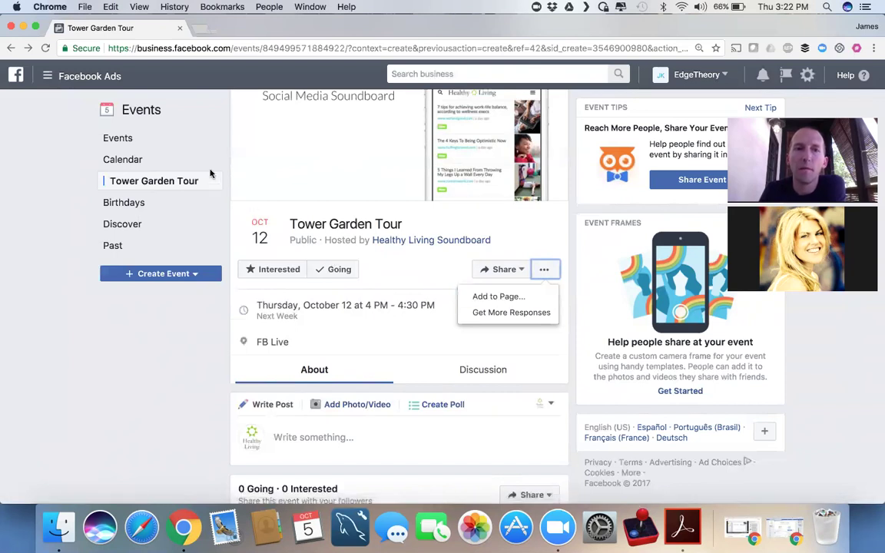
- Go to the hosting Healthy Living Soundboard page and look at the pinned post in its posts
{"action": "left_click", "coordinate": [396, 242]}
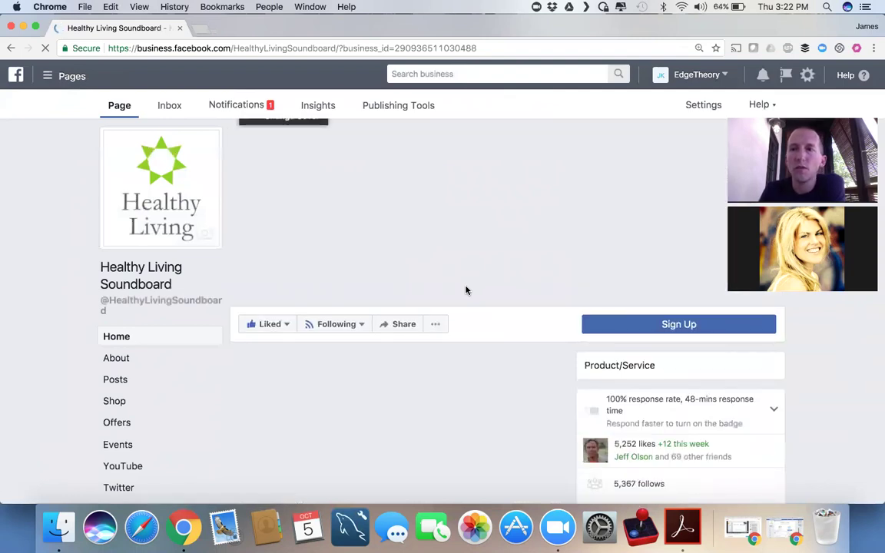
{"action": "scroll", "coordinate": [466, 290], "scroll_direction": "down", "scroll_amount": 10}
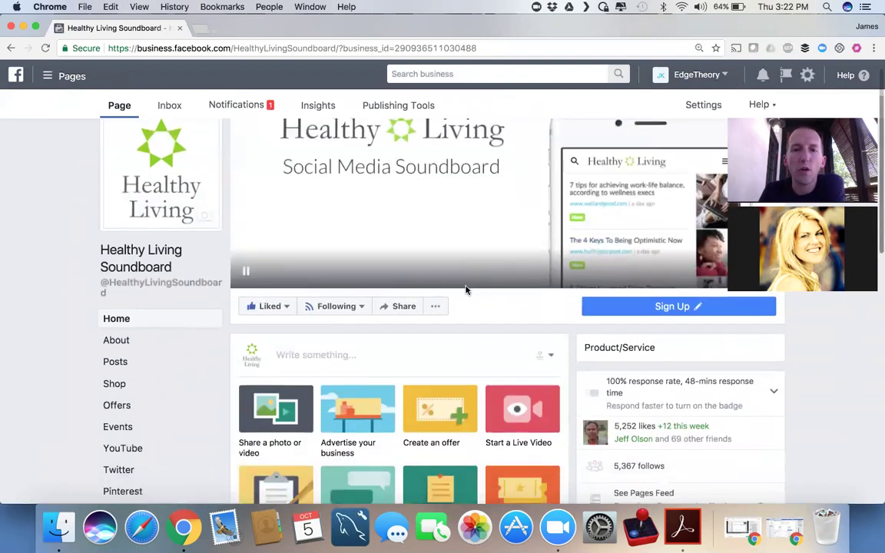
{"action": "scroll", "coordinate": [466, 290], "scroll_direction": "down", "scroll_amount": 6}
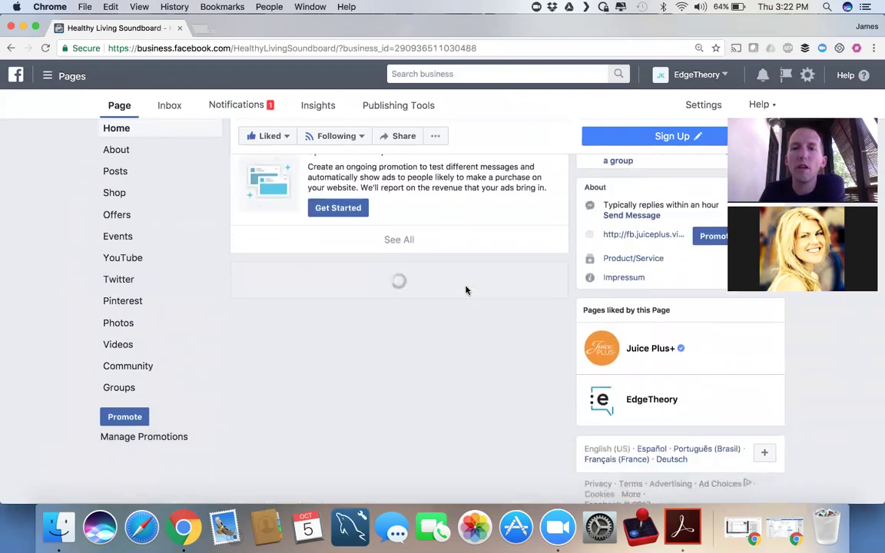
{"action": "scroll", "coordinate": [465, 290], "scroll_direction": "down", "scroll_amount": 1}
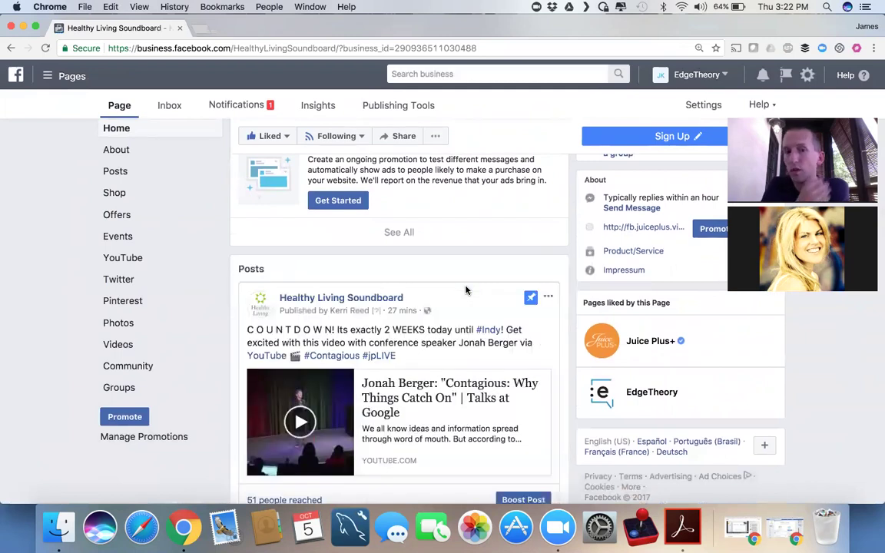
{"action": "scroll", "coordinate": [466, 290], "scroll_direction": "down", "scroll_amount": 5}
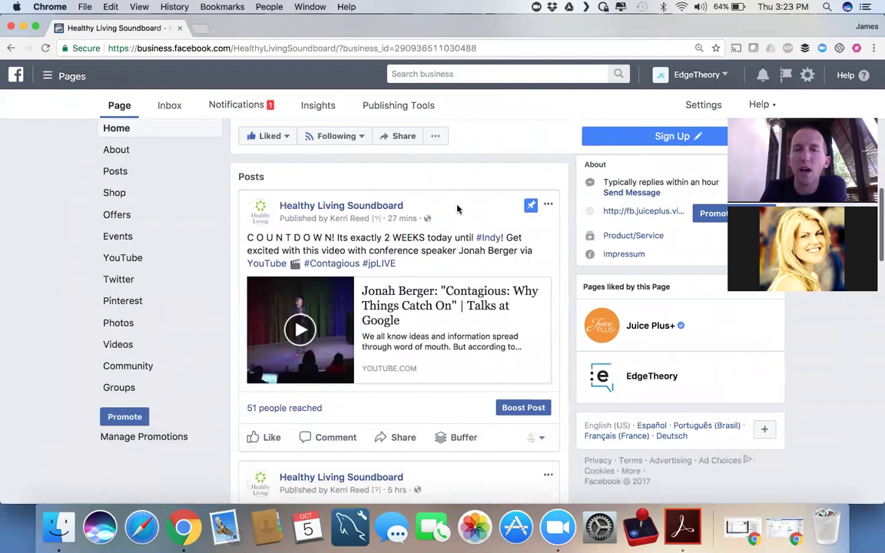
{"action": "scroll", "coordinate": [457, 209], "scroll_direction": "down", "scroll_amount": 1}
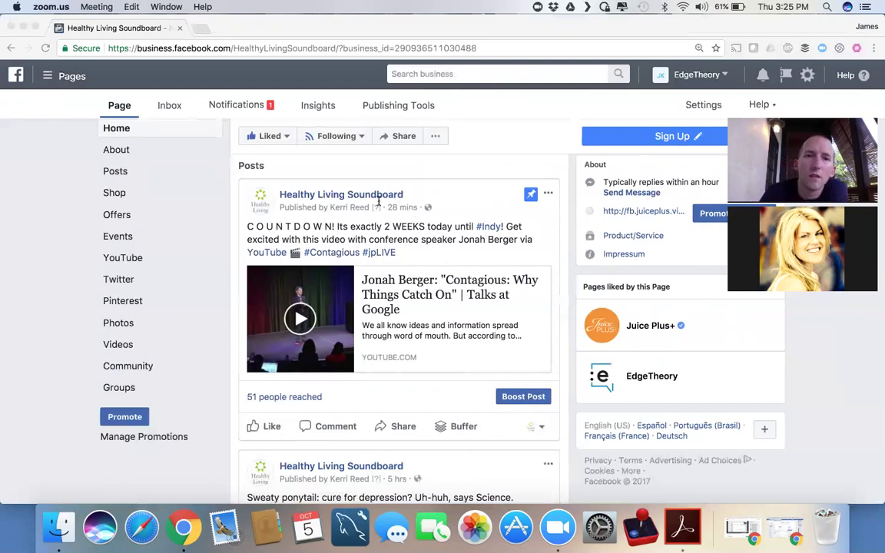
- Open the Videos section of the Healthy Living Soundboard page
{"action": "left_click", "coordinate": [223, 255]}
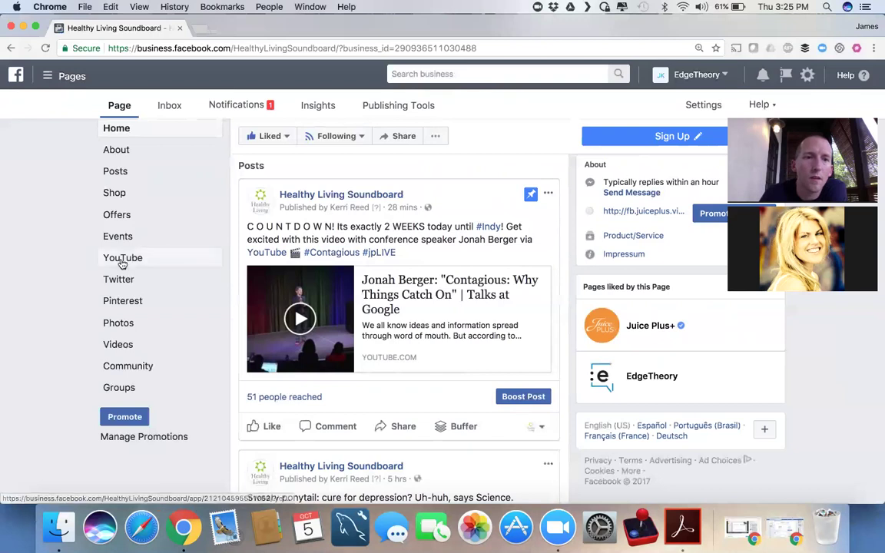
{"action": "left_click", "coordinate": [126, 345]}
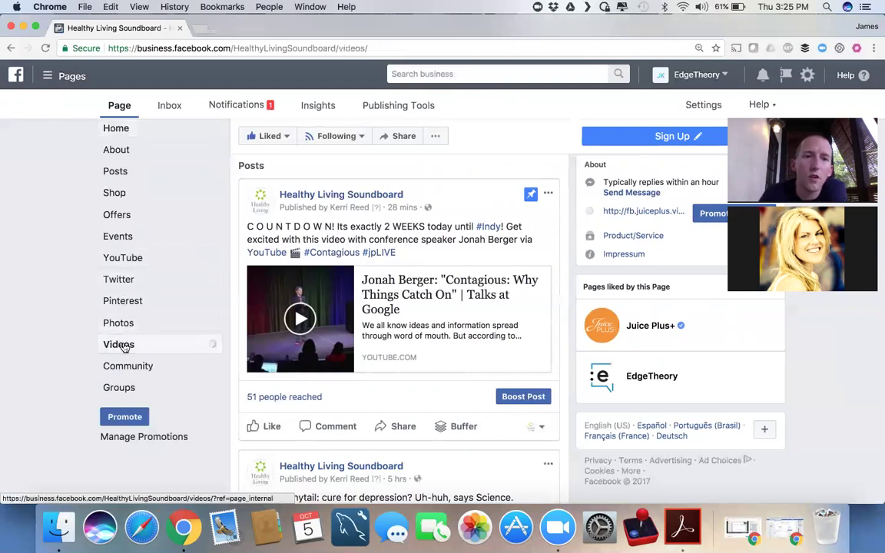